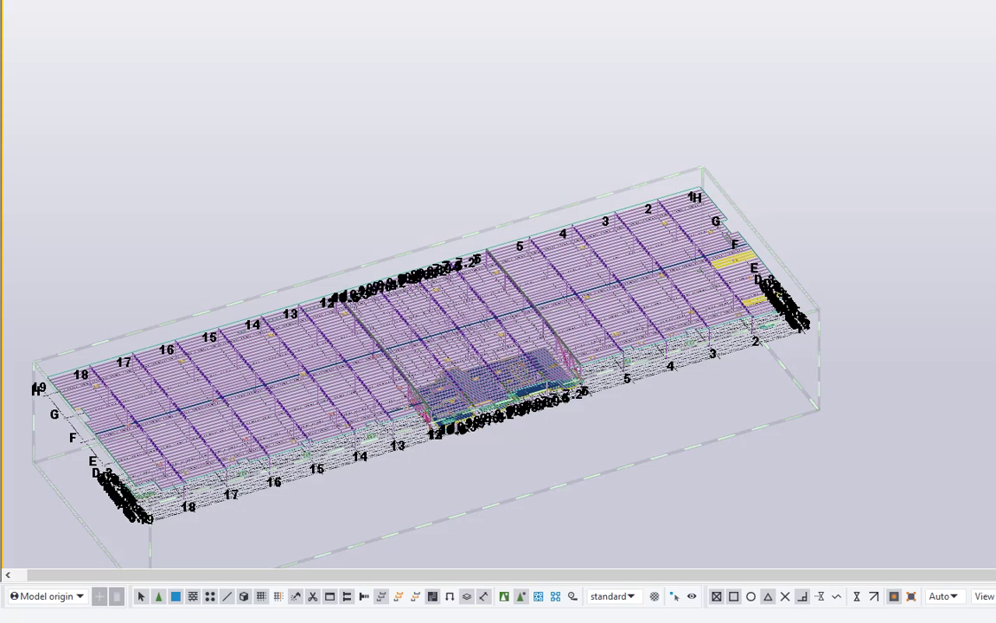
Step: Open the view's filter from its properties, add a fourth rule row and open its category list
right_click(838, 89)
click(905, 115)
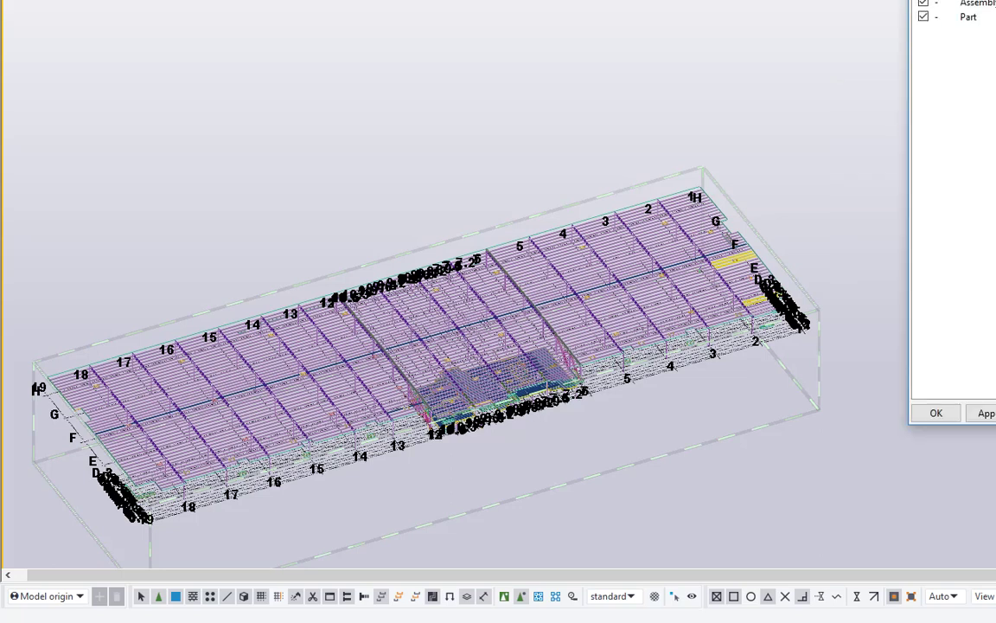
drag(995, 1, 440, 31)
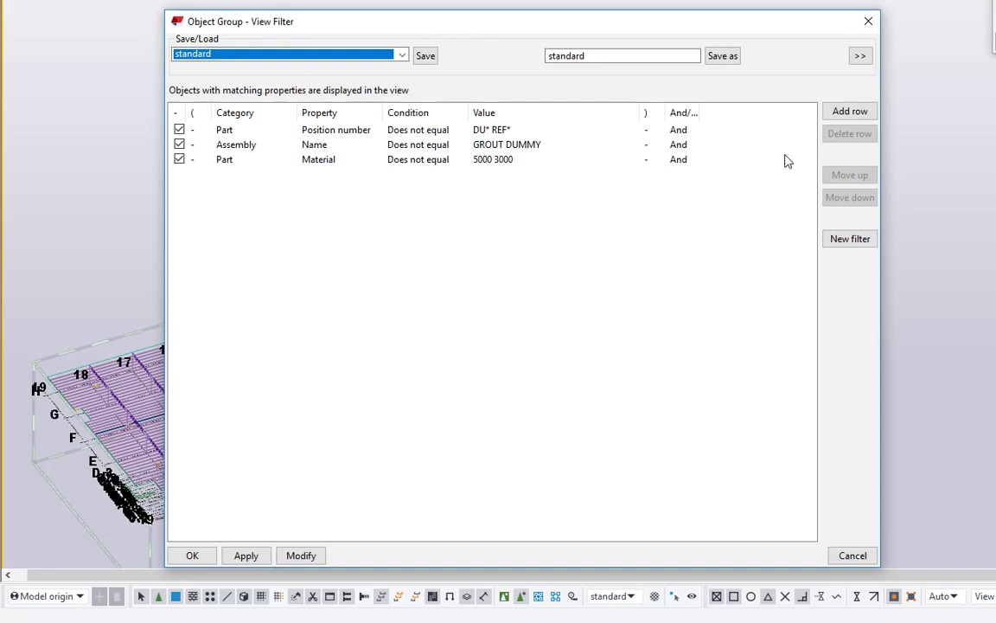
click(848, 112)
click(288, 176)
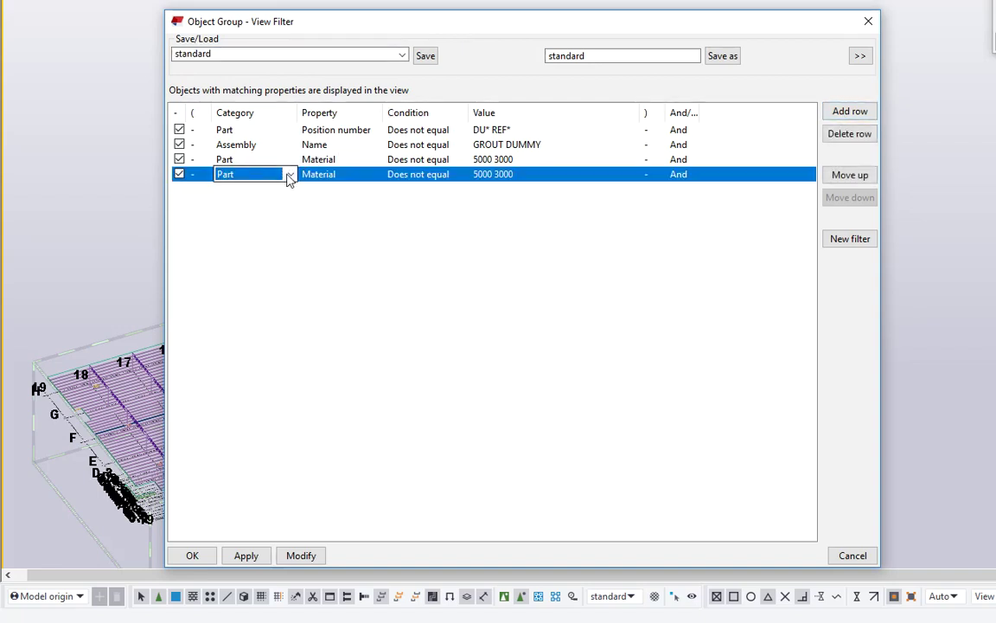
click(289, 176)
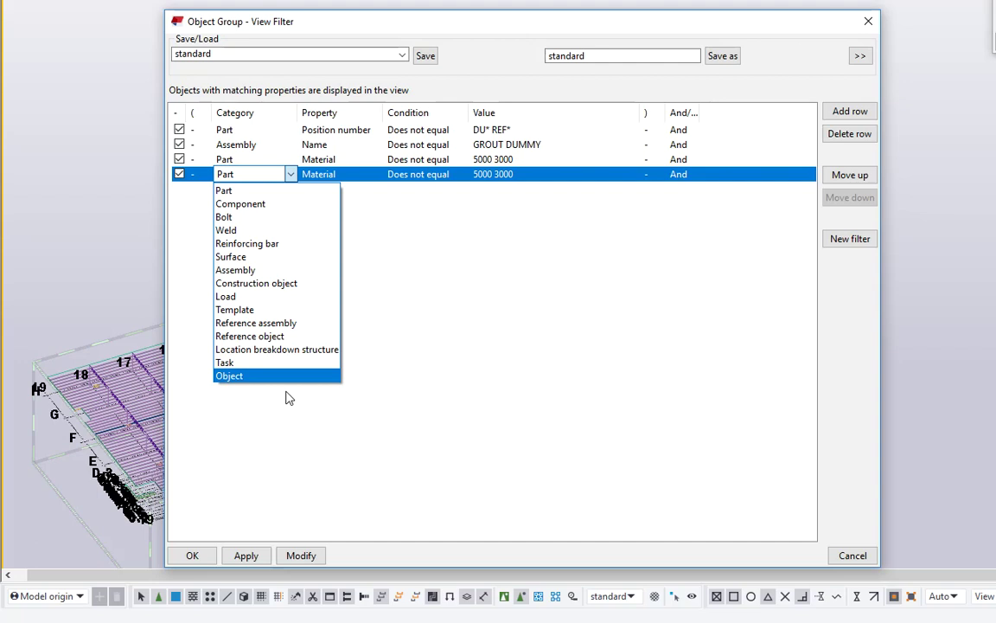
Step: Change the fourth rule's category to Load with property Load group
click(260, 349)
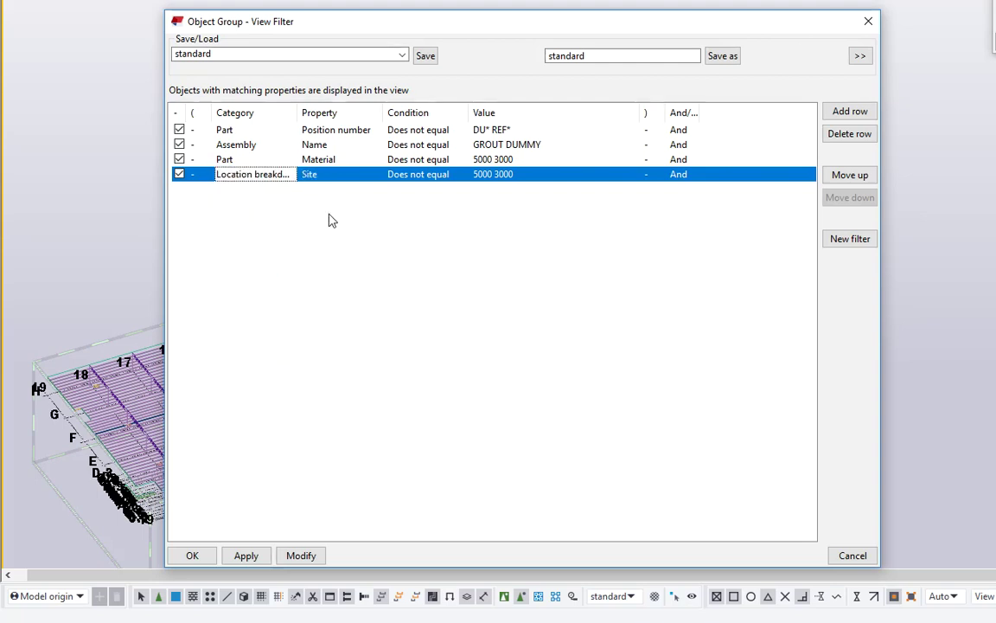
click(377, 175)
click(377, 176)
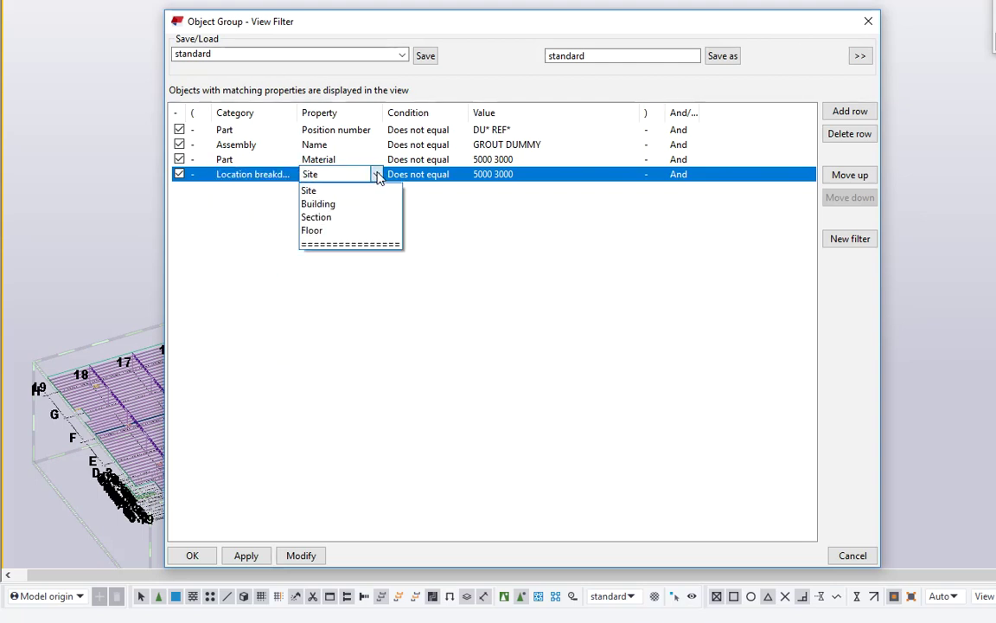
click(262, 177)
click(264, 174)
click(290, 174)
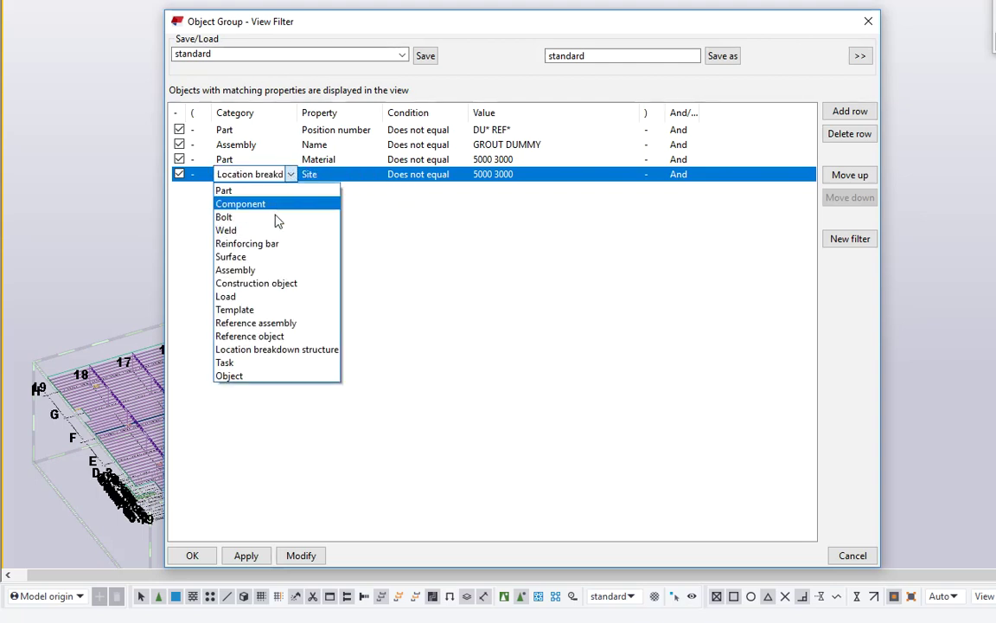
click(265, 297)
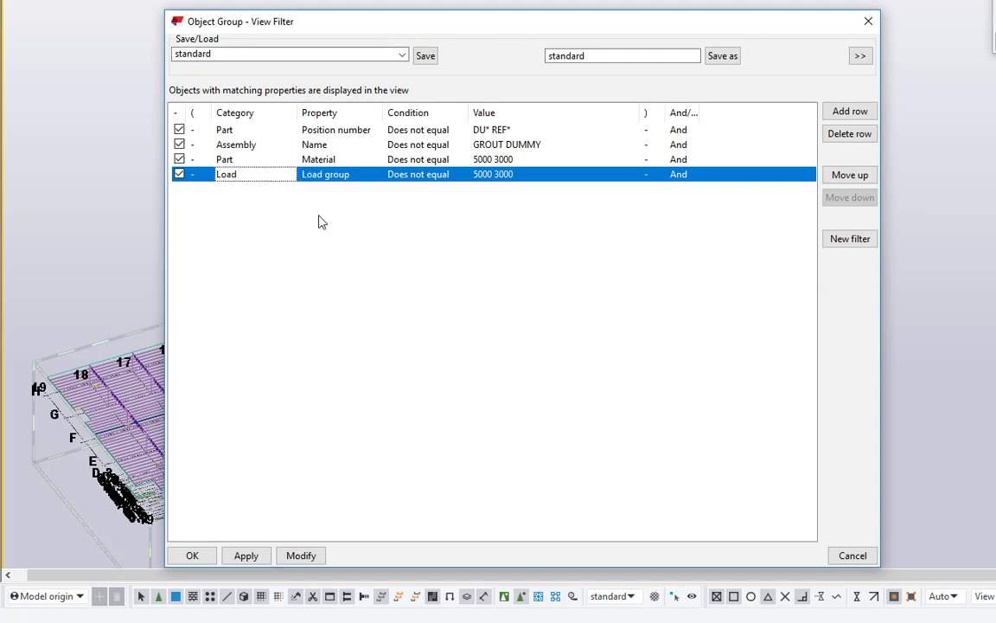
click(374, 178)
click(376, 175)
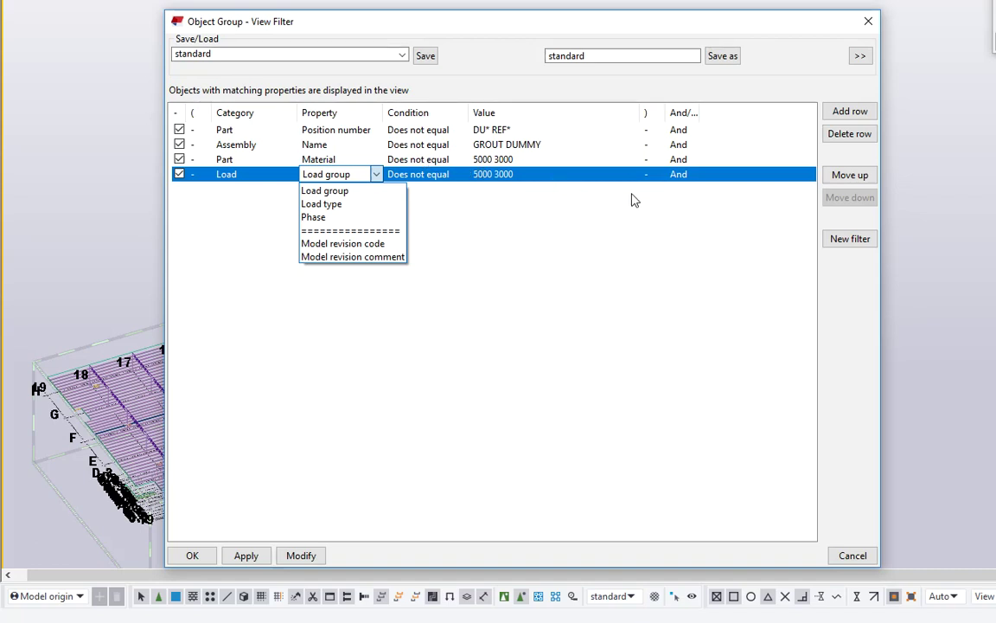
click(445, 226)
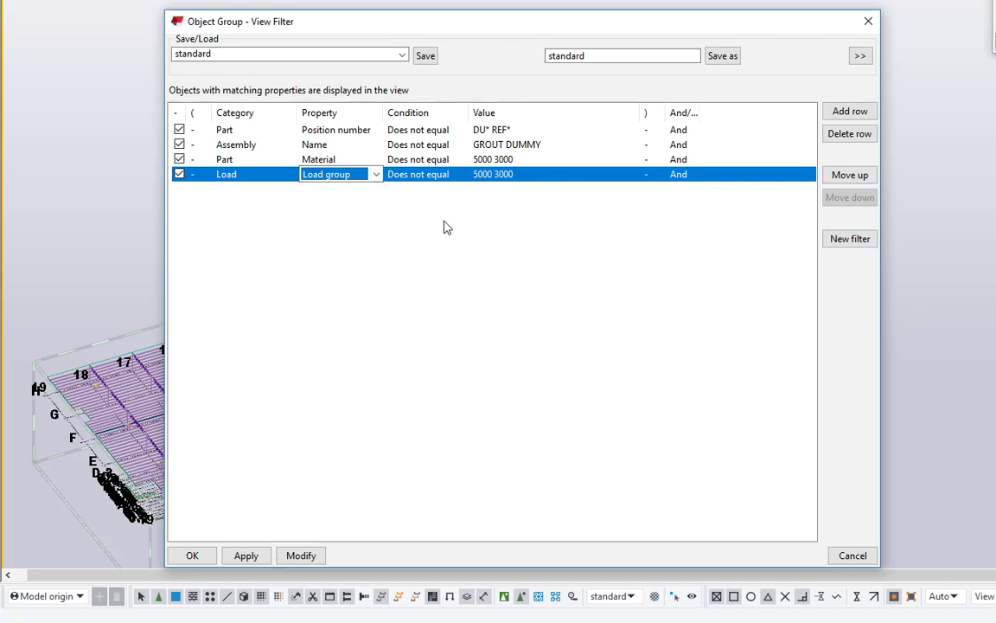
click(182, 198)
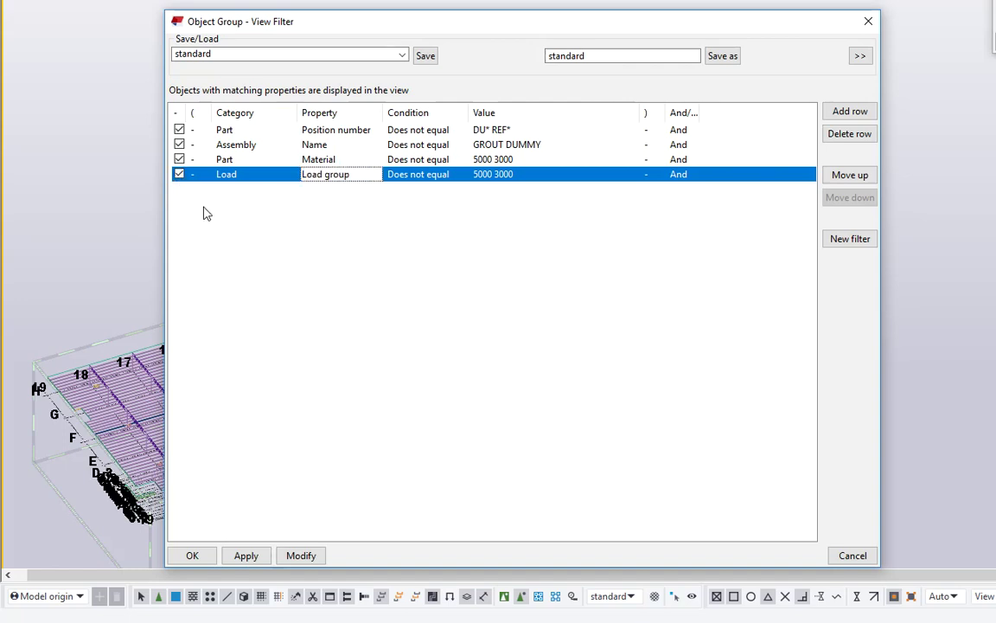
Step: Leave the Load group rule unchecked and close the View Filter
click(179, 174)
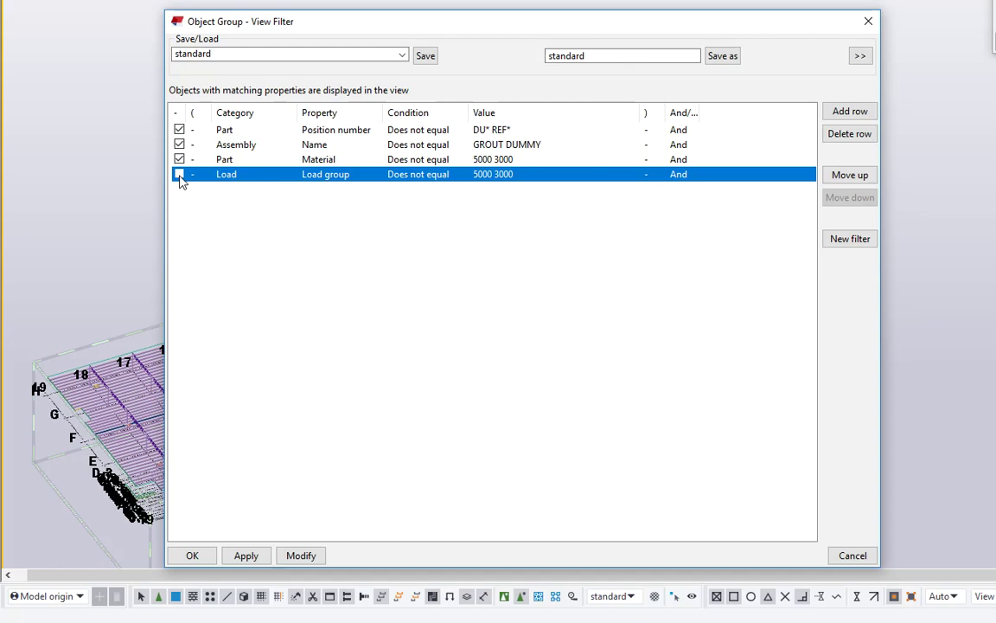
click(180, 176)
click(180, 178)
click(867, 24)
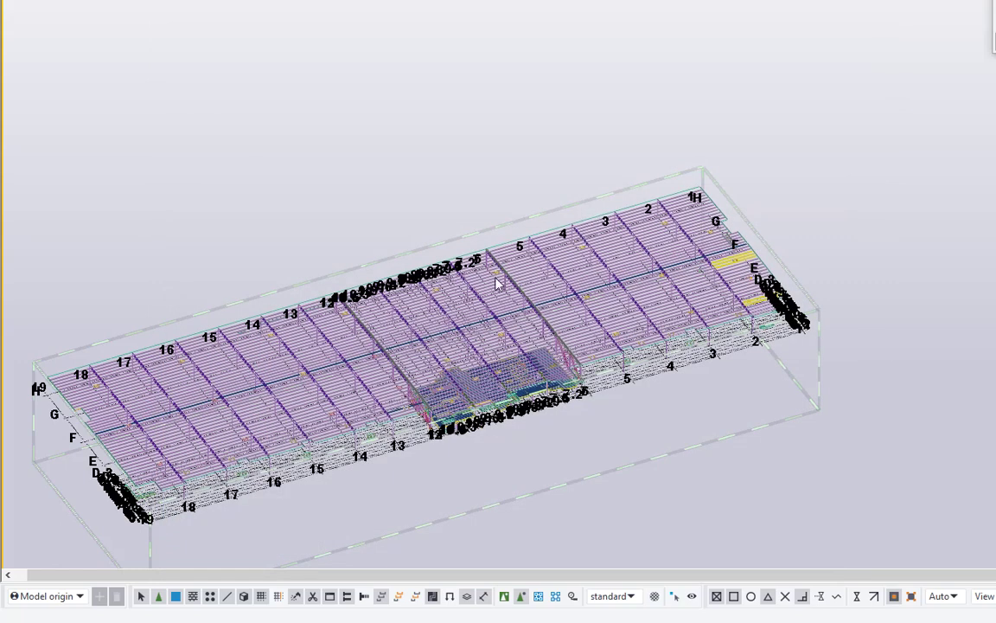
Step: Zoom the model and position the Filter by Assembly Connection Type app over it
scroll(475, 294, up, 1)
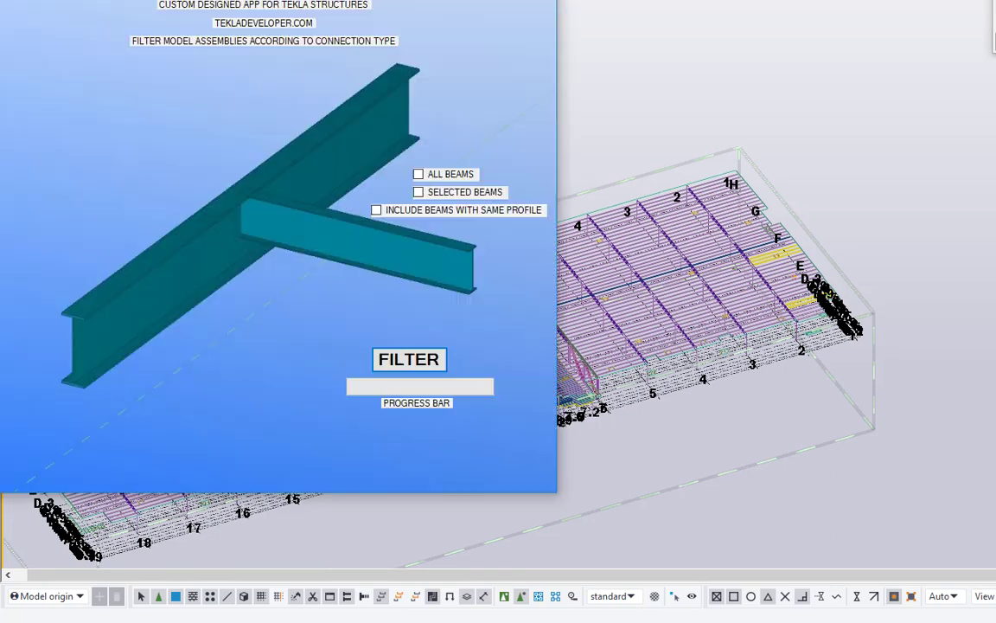
drag(423, 0, 572, 29)
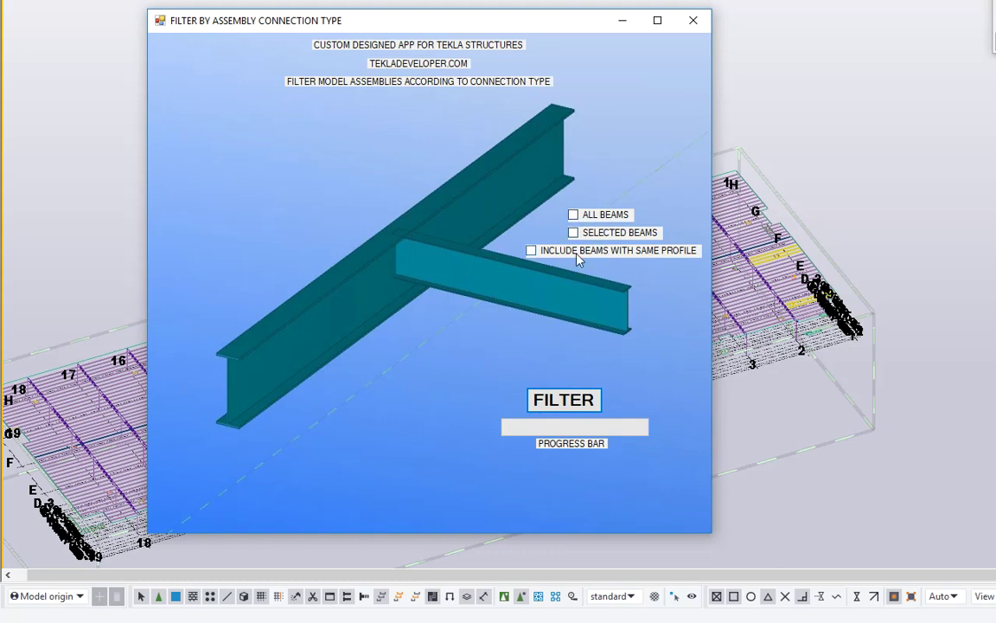
Step: Move the connection-type app aside and back, check its W flange and HSS column pages, then close it
drag(589, 22, 562, 0)
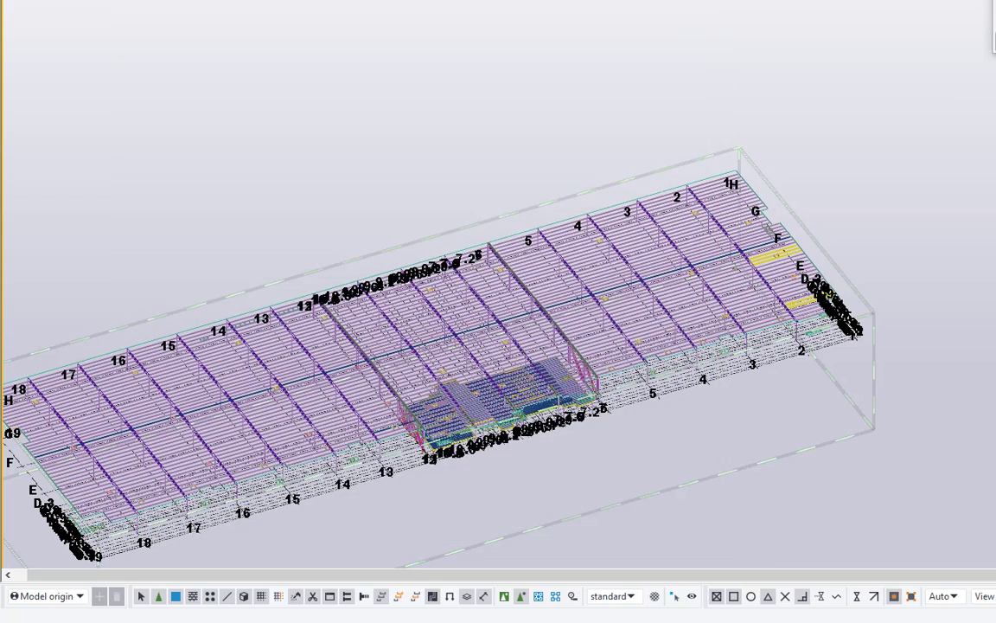
drag(562, 0, 471, 44)
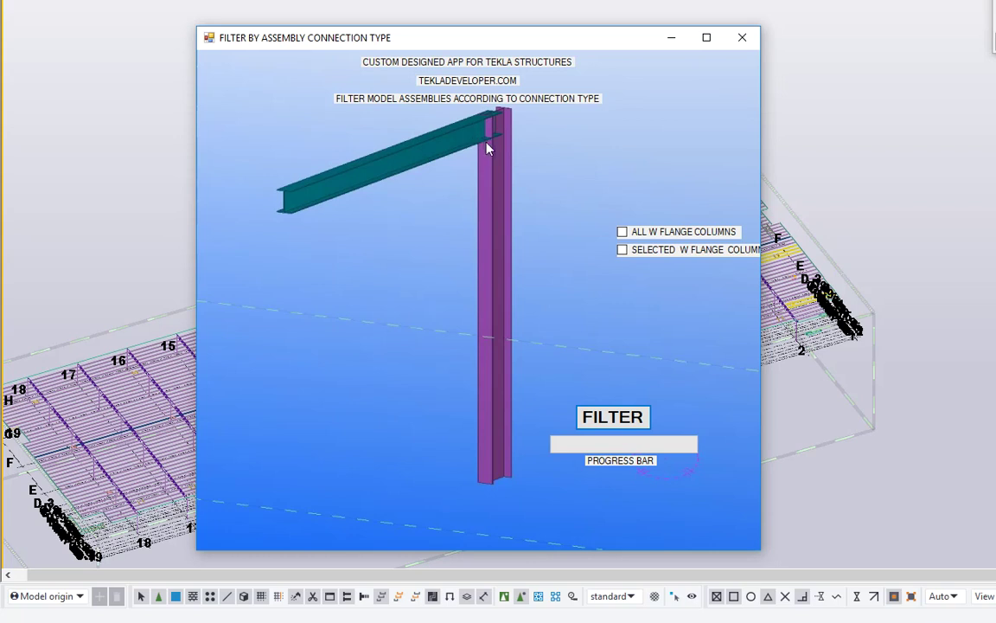
click(742, 38)
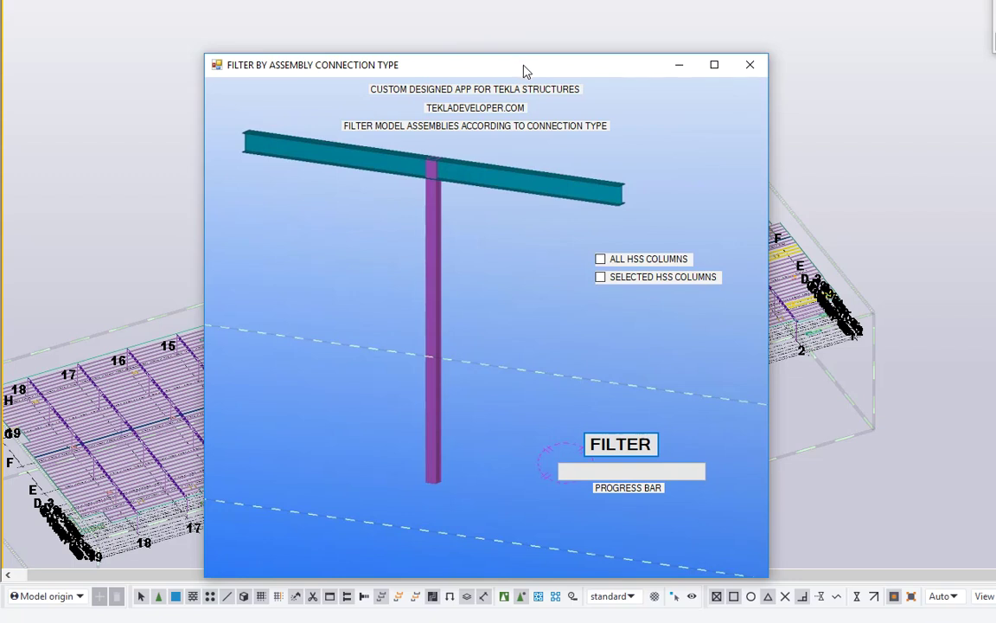
drag(525, 71, 0, 71)
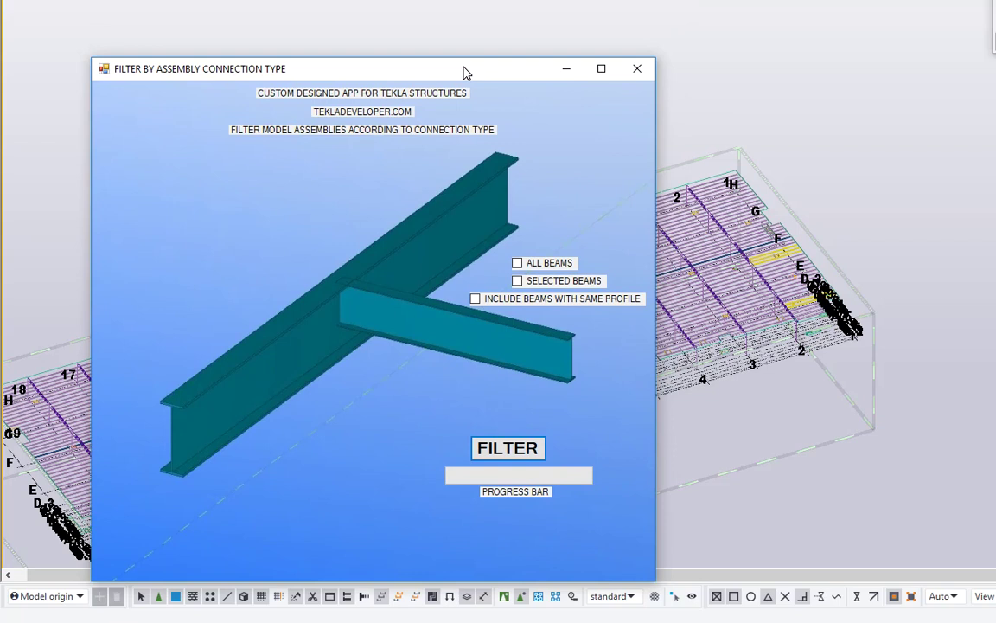
Step: Tick All Beams and Include Beams With Same Profile on the beam-into-beam page
drag(463, 71, 377, 56)
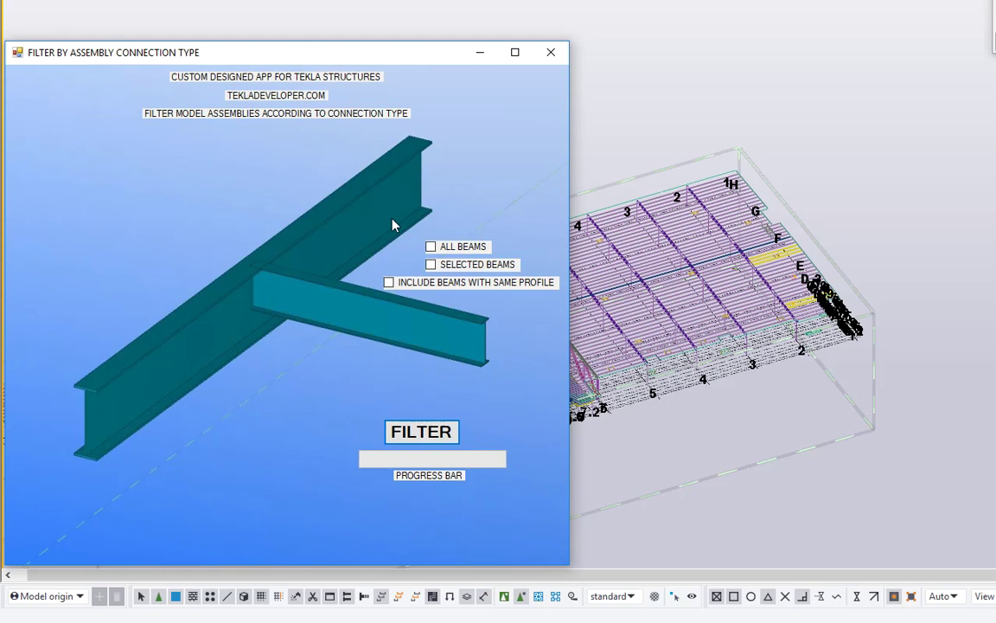
click(431, 246)
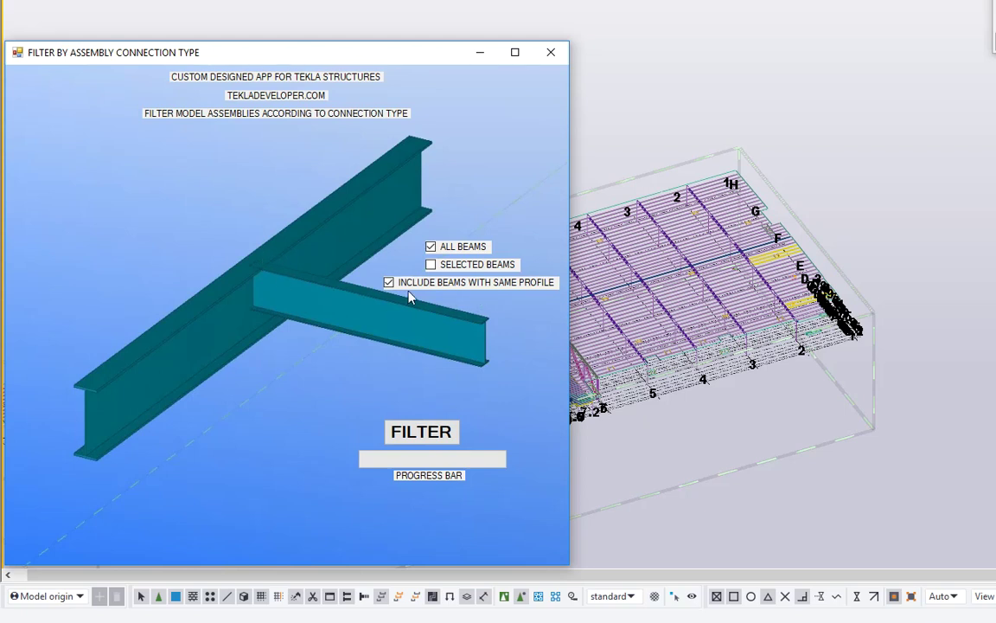
Step: Run FILTER and confirm the 'Filtering of beams has been completed' message
click(443, 437)
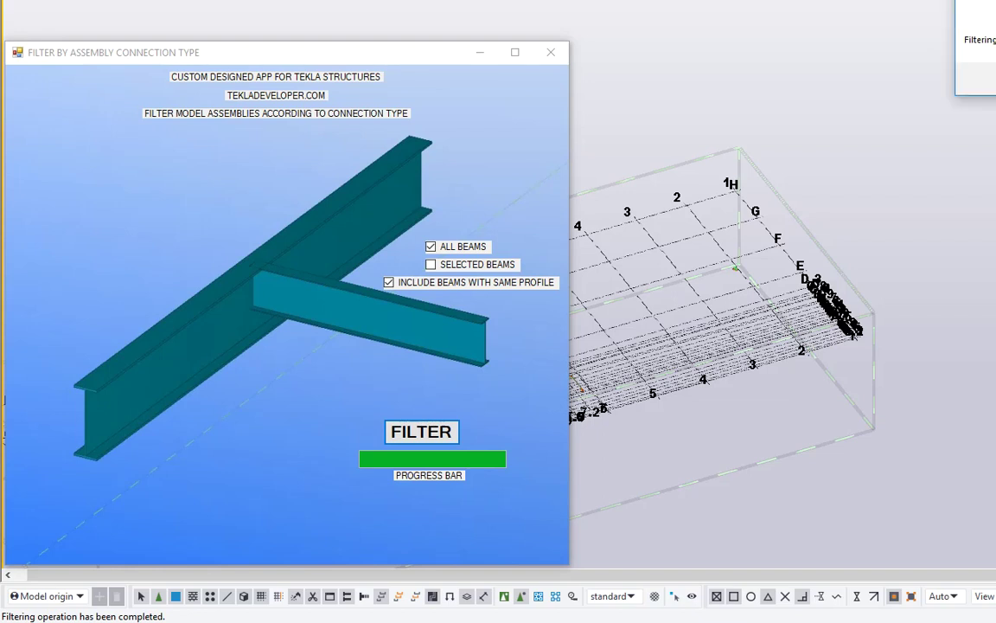
drag(985, 9, 584, 52)
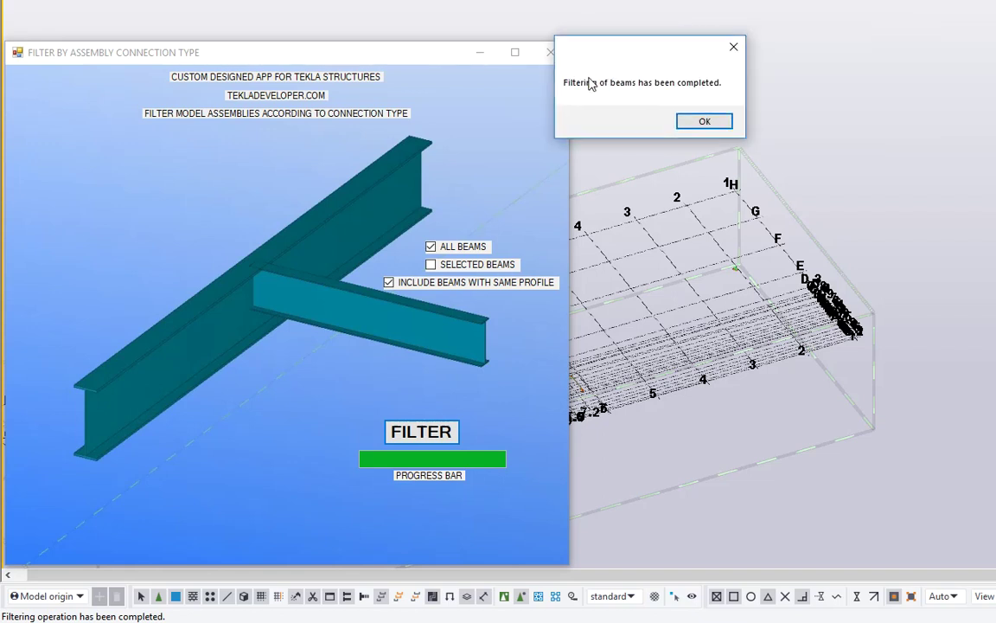
key(Return)
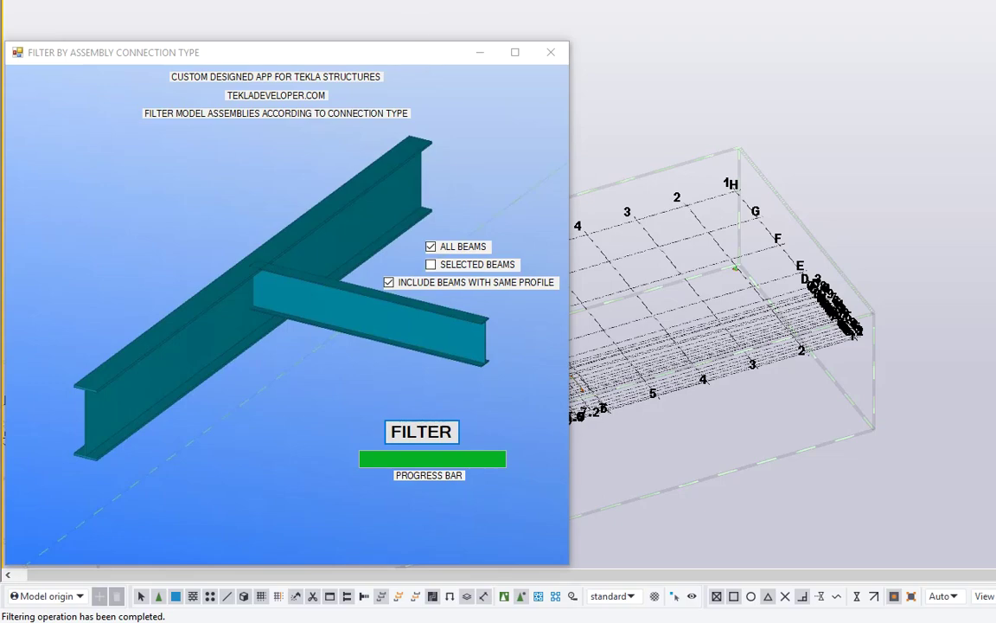
Step: Move the app aside and zoom in toward the beam junction from a lower angle
drag(460, 44, 0, 0)
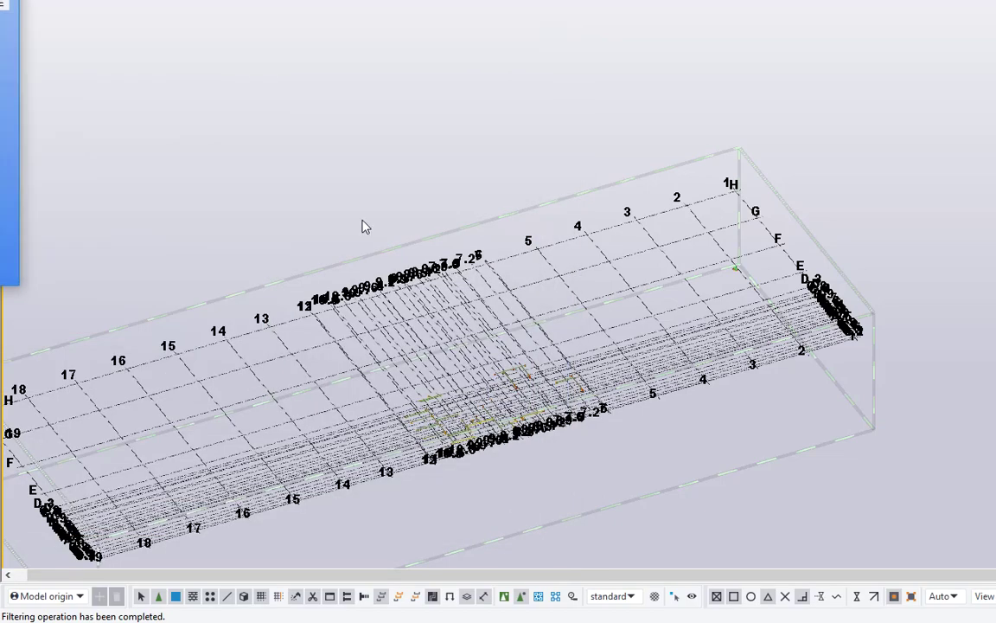
scroll(410, 314, up, 3)
scroll(550, 404, up, 5)
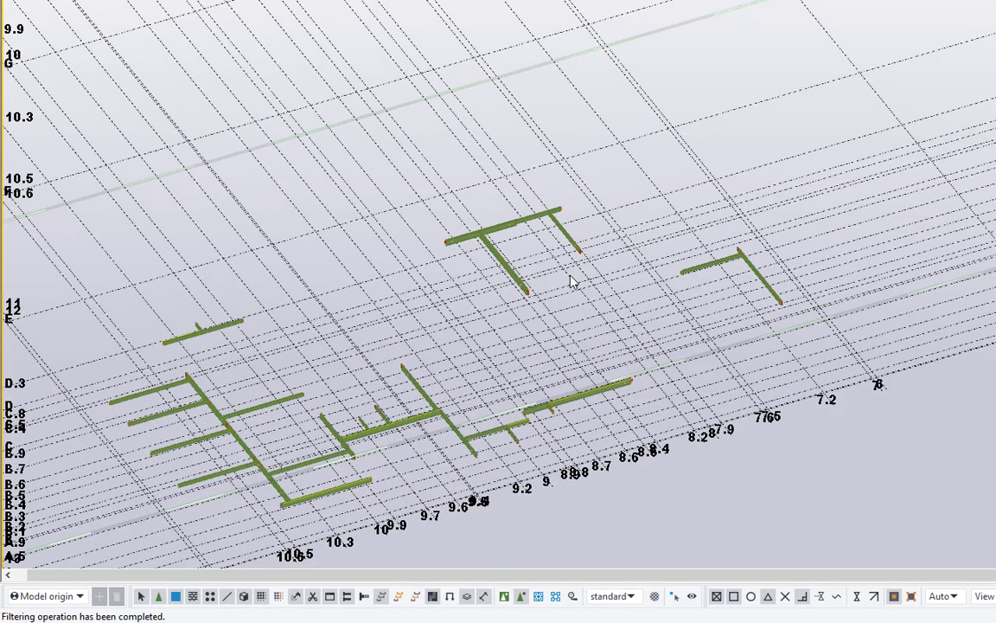
ctrl+middle_drag(571, 282, 584, 251)
scroll(580, 230, up, 5)
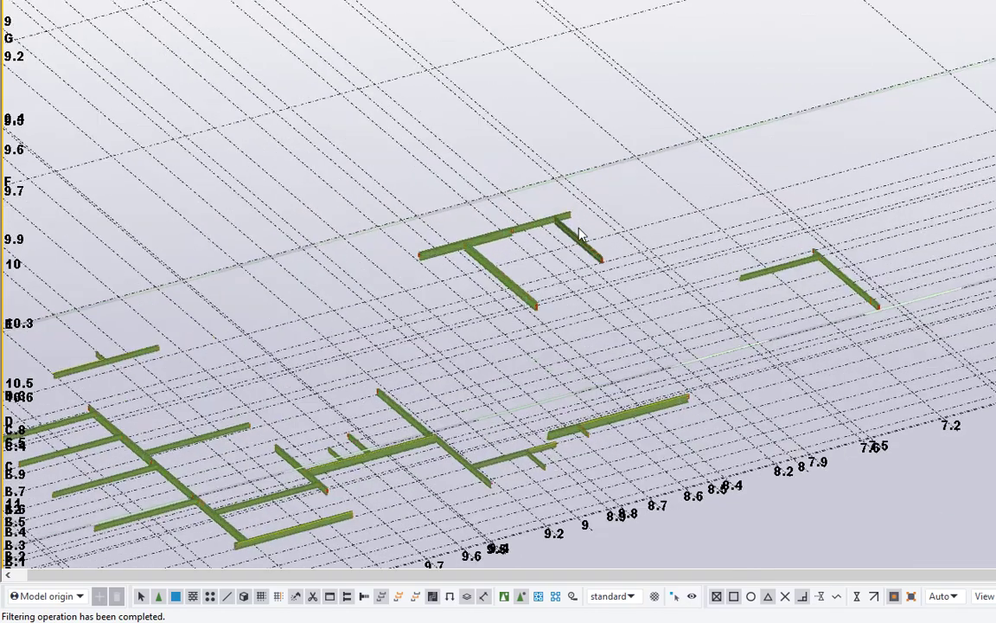
scroll(525, 204, up, 3)
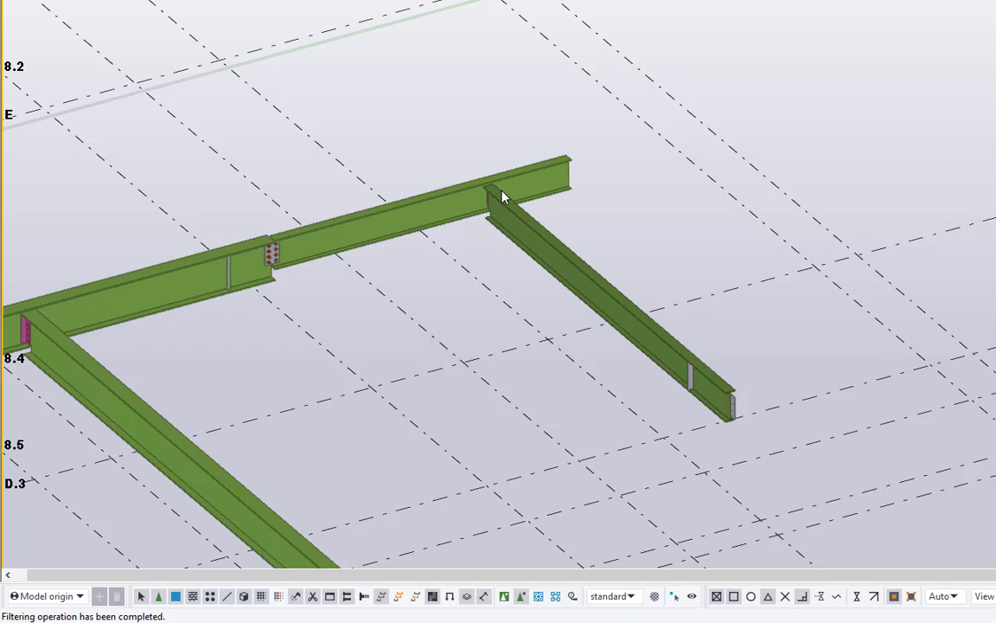
Step: Select the 13'-5"1/4 beam and orbit around its bolted web connection plate
right_click(502, 196)
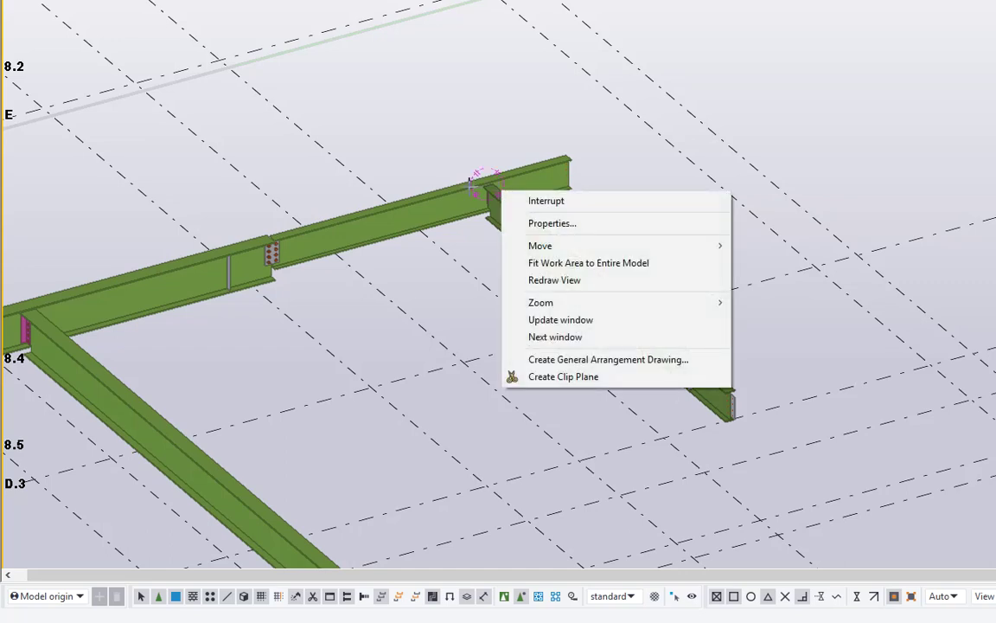
click(493, 208)
scroll(493, 207, up, 5)
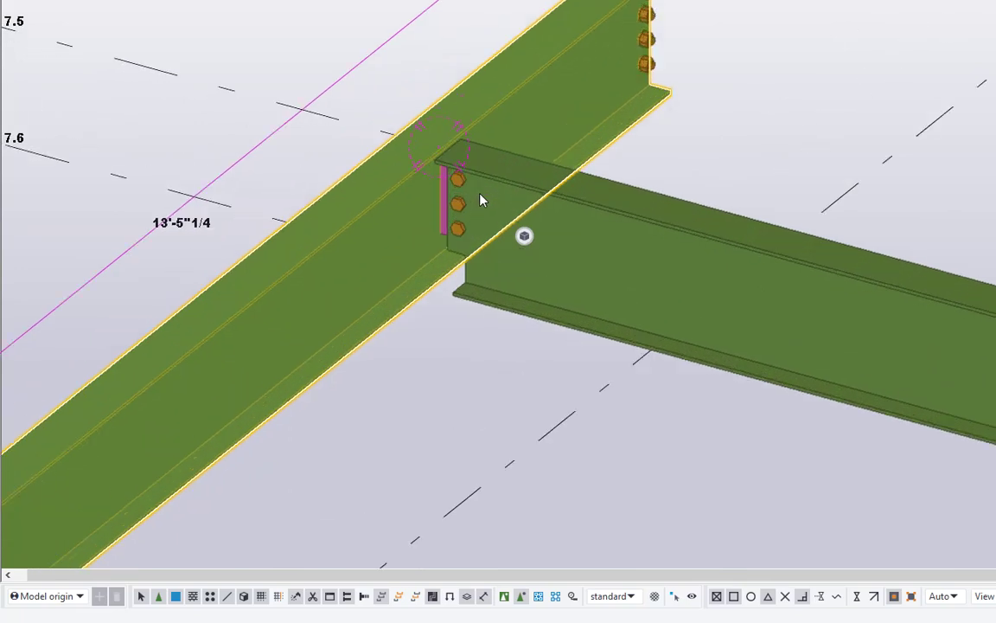
ctrl+middle_drag(482, 201, 201, 169)
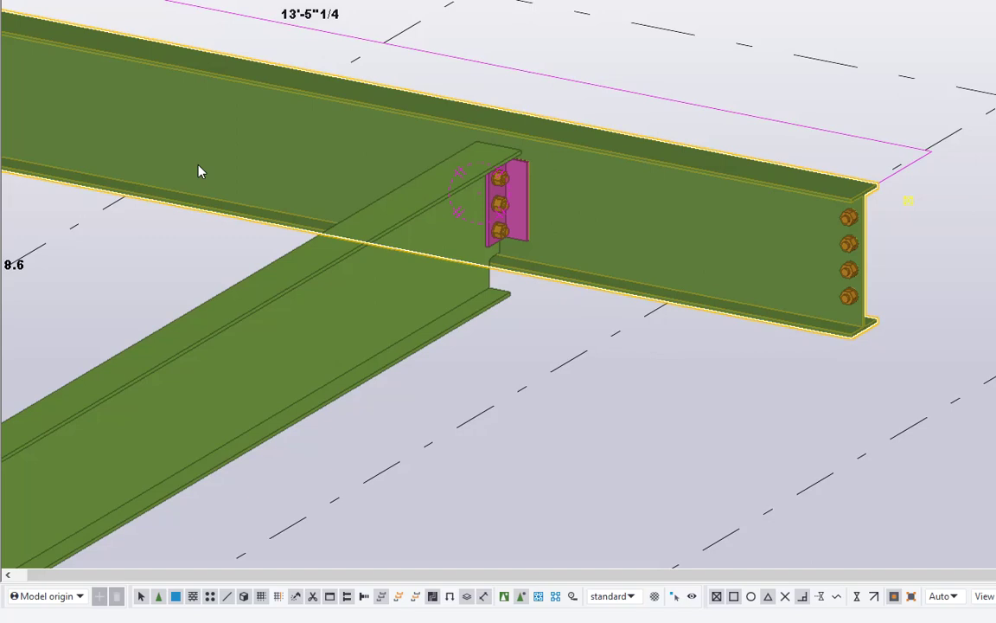
scroll(573, 205, down, 5)
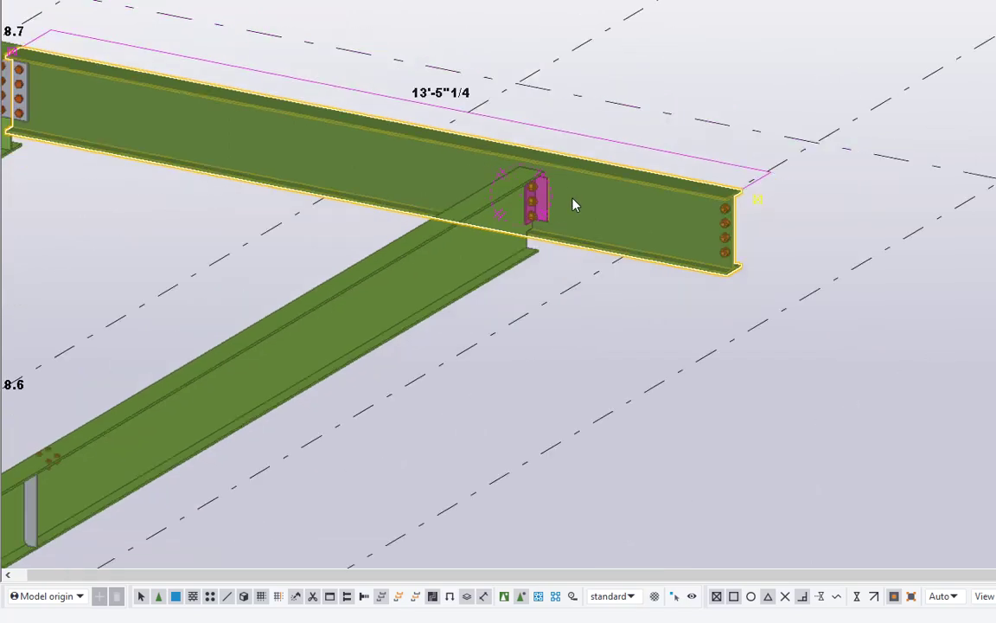
middle_drag(147, 123, 289, 100)
Step: Clear the selection, dismiss the view settings, and pan onto the lower beam pair
click(222, 78)
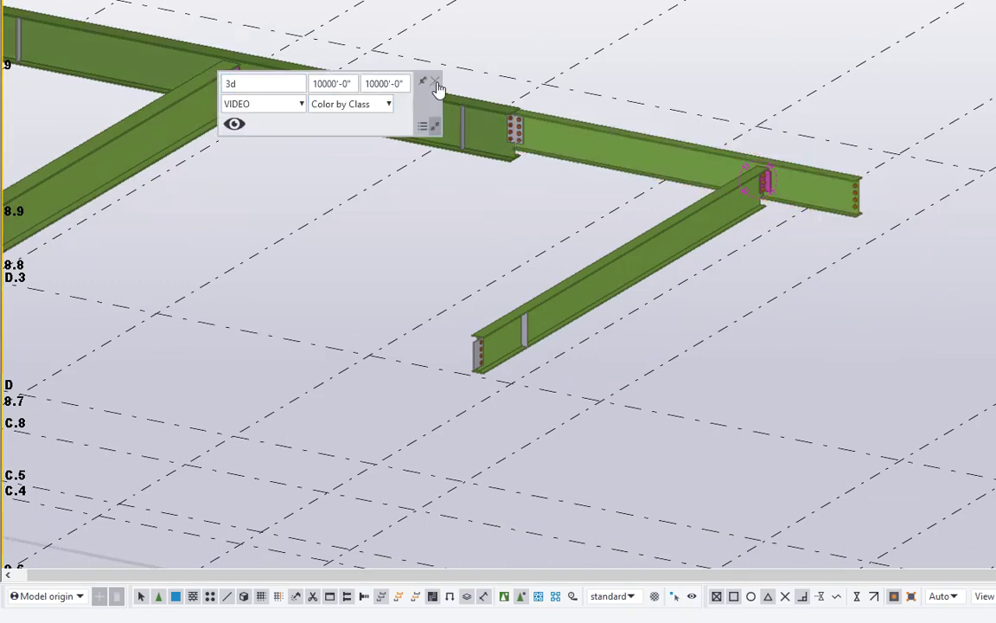
click(437, 83)
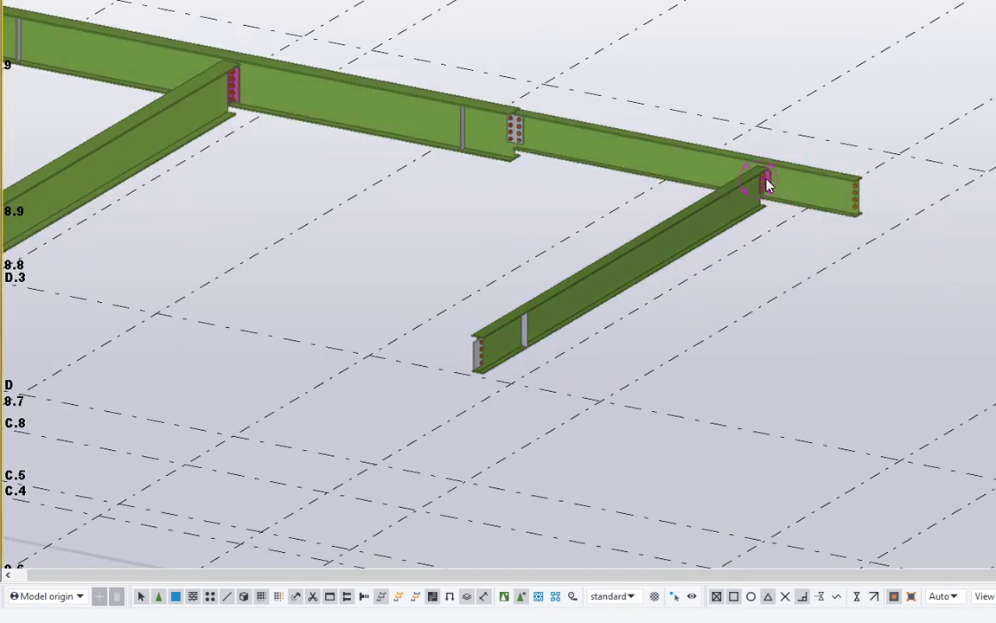
scroll(766, 184, down, 3)
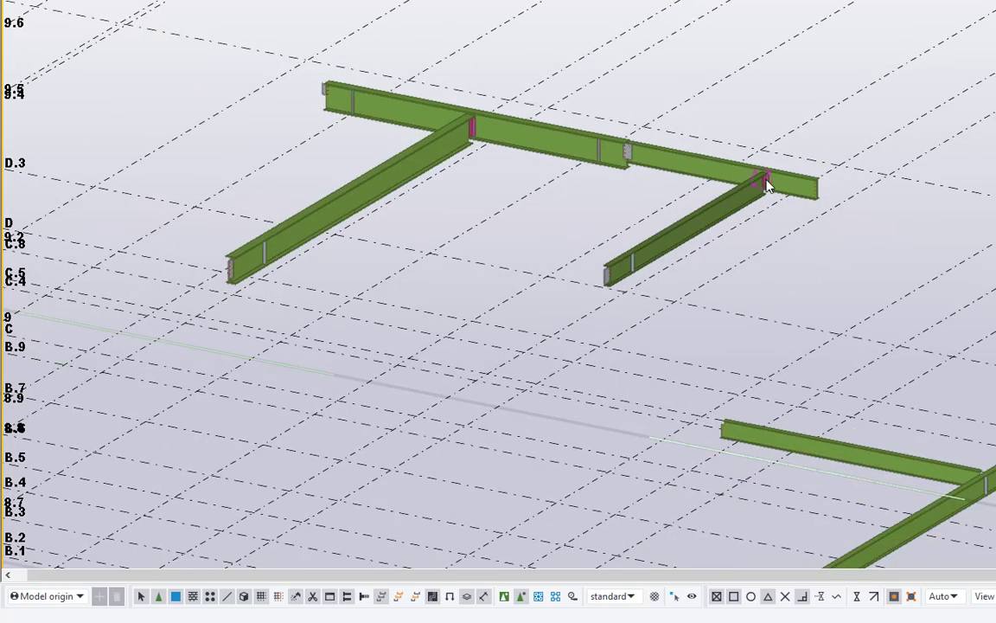
middle_drag(767, 184, 674, 87)
middle_drag(874, 296, 576, 195)
scroll(586, 208, up, 3)
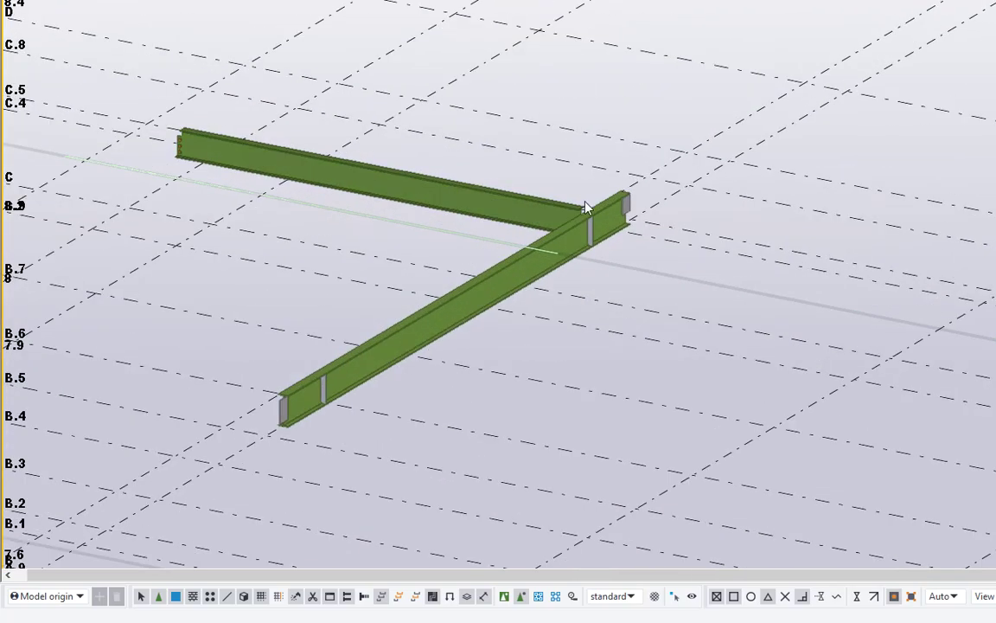
scroll(585, 208, down, 5)
scroll(303, 169, up, 3)
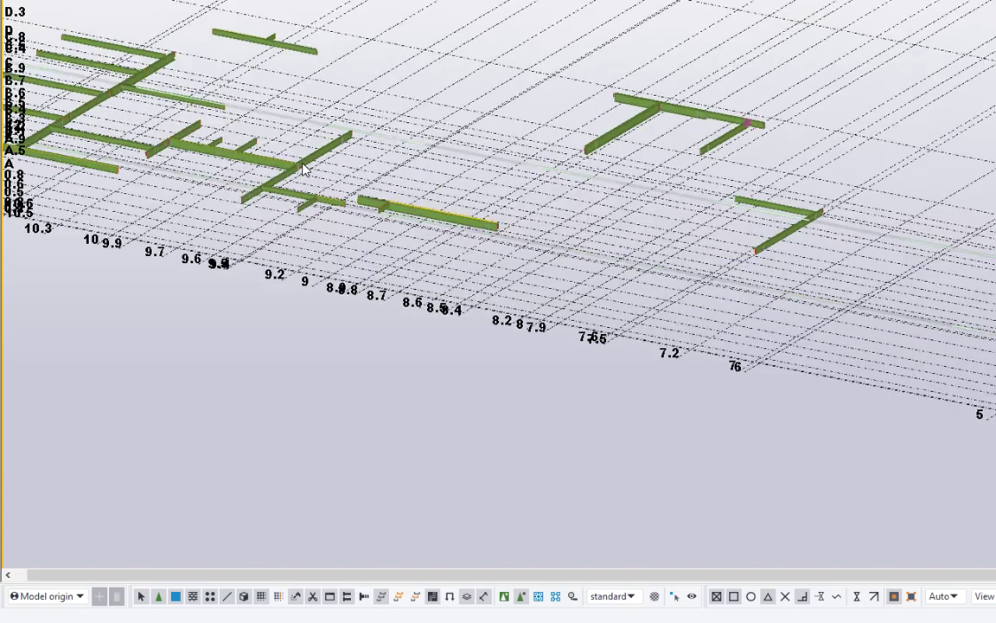
Step: Zoom and pan across the nearby beam-to-beam connections
middle_drag(303, 169, 510, 208)
scroll(535, 221, up, 2)
scroll(655, 268, up, 3)
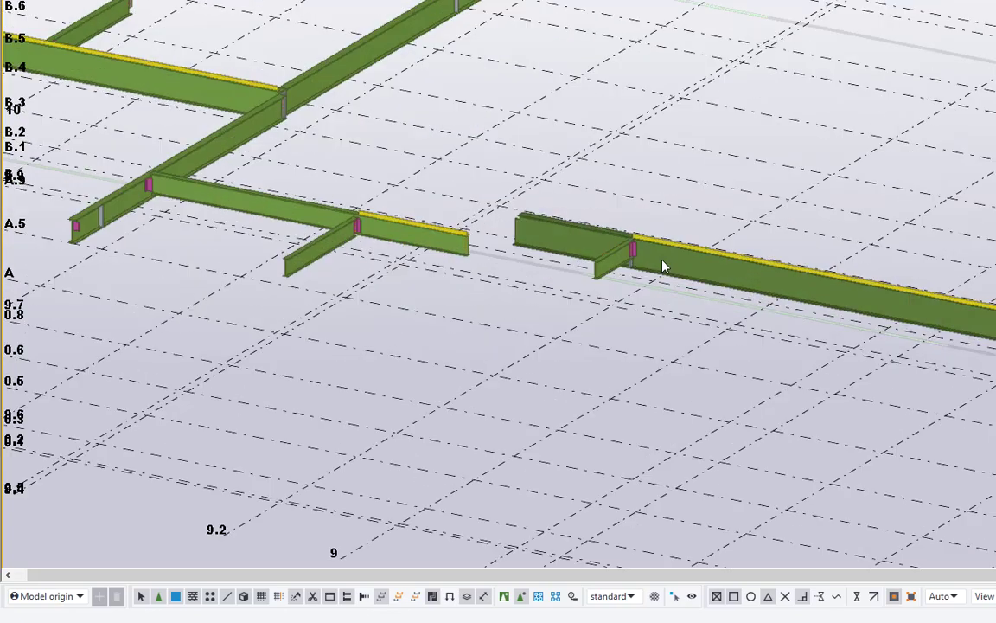
scroll(662, 265, up, 4)
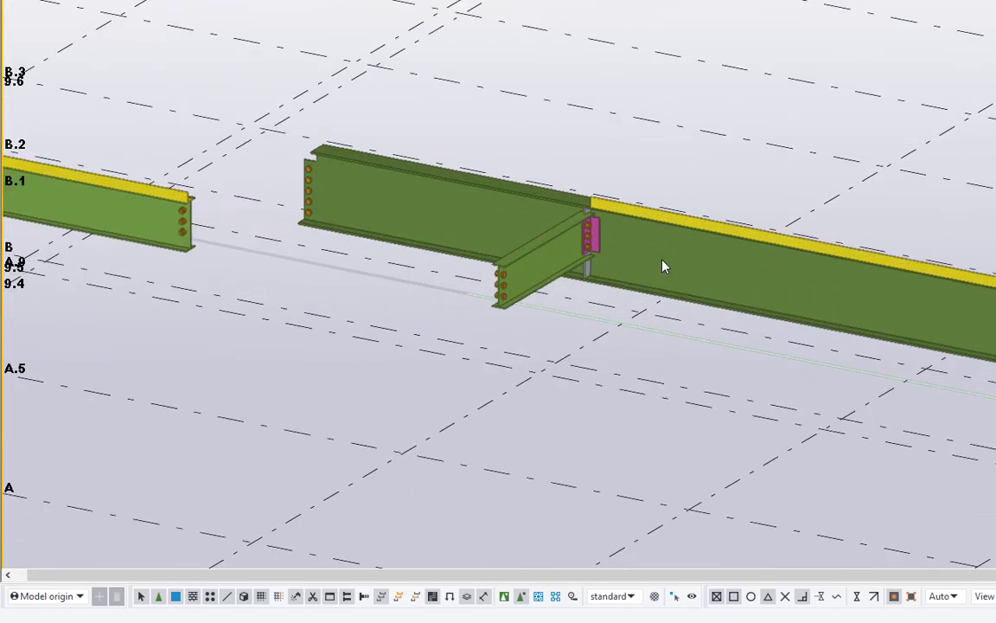
scroll(663, 264, down, 3)
scroll(412, 222, down, 2)
scroll(596, 276, down, 2)
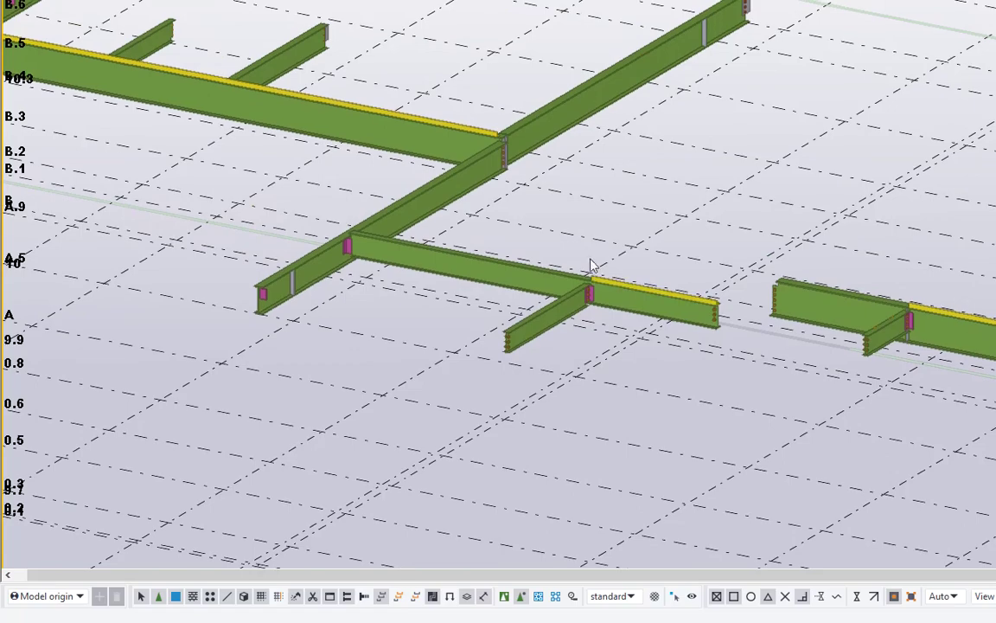
scroll(585, 251, down, 1)
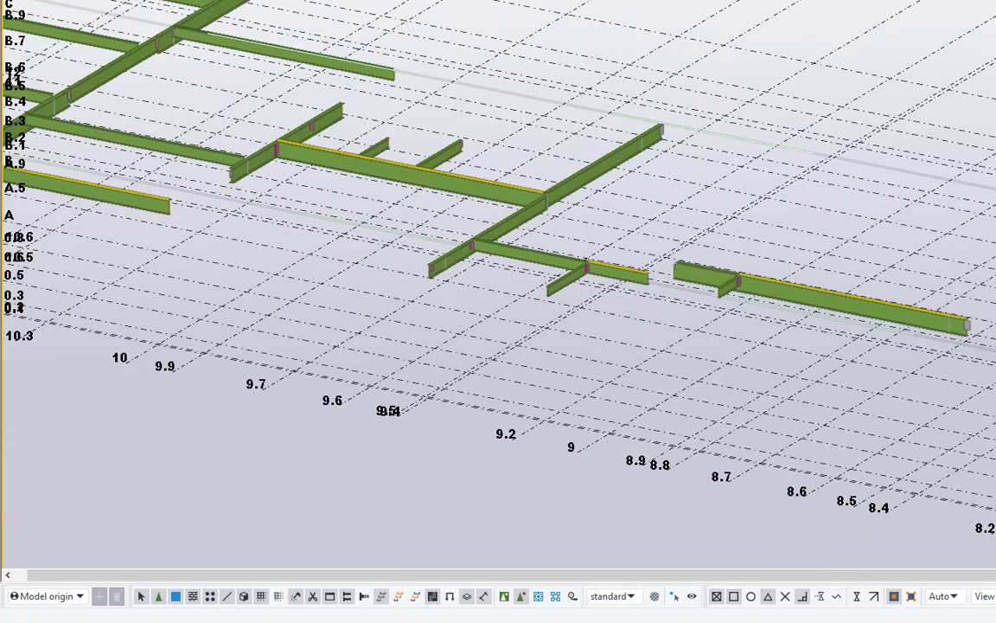
middle_drag(291, 202, 634, 407)
scroll(440, 263, up, 3)
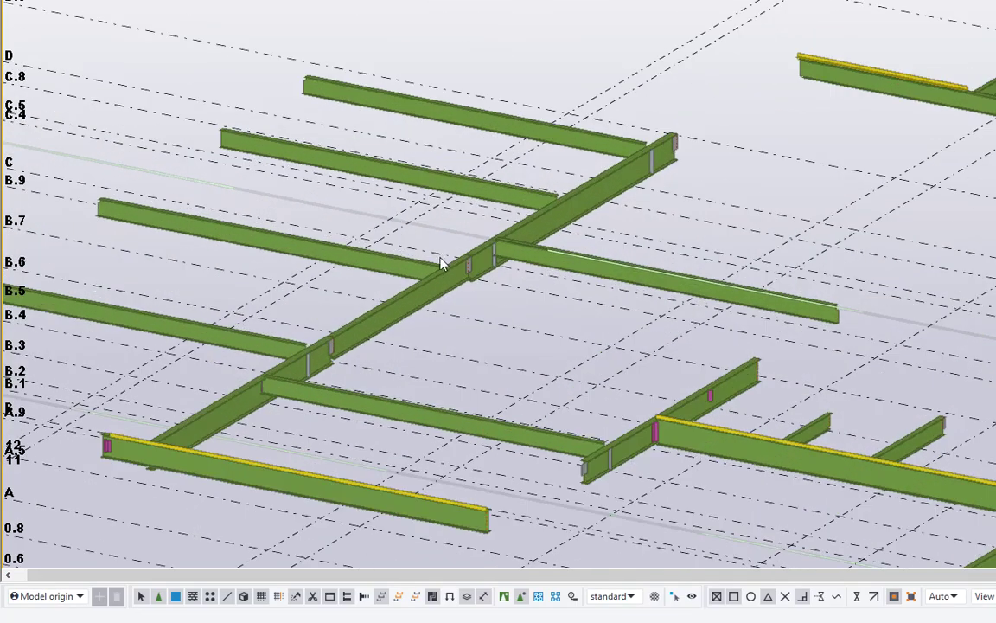
scroll(440, 263, up, 2)
Step: Orbit around the beam joint to a near top-down view showing the whole beam layout
ctrl+middle_drag(444, 280, 747, 287)
scroll(509, 310, up, 1)
mouse_move(508, 310)
ctrl+middle_down()
mouse_move(485, 287)
mouse_move(609, 268)
ctrl+middle_up()
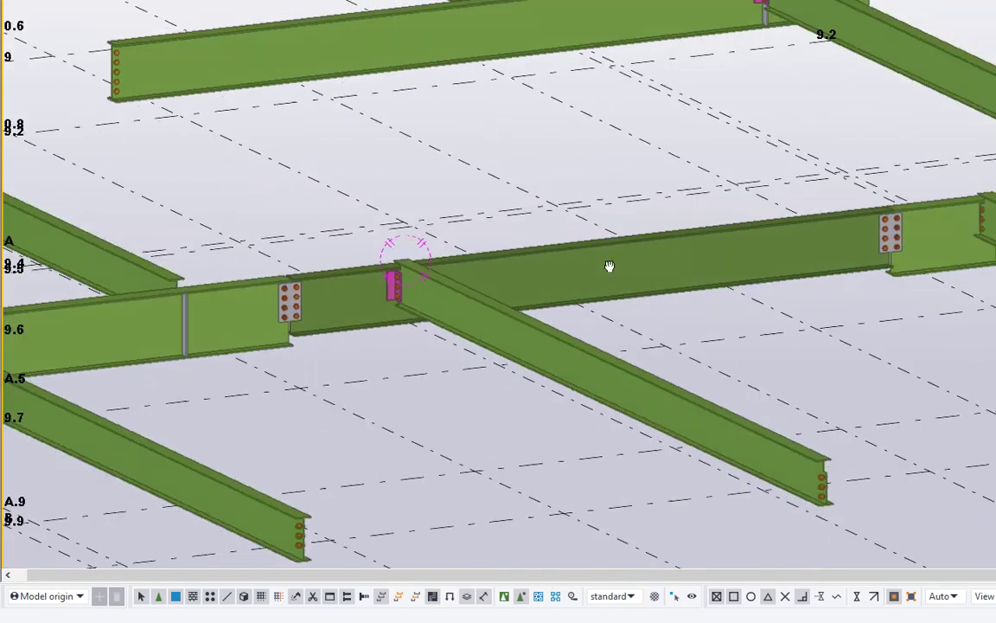
scroll(423, 292, up, 4)
scroll(392, 287, down, 5)
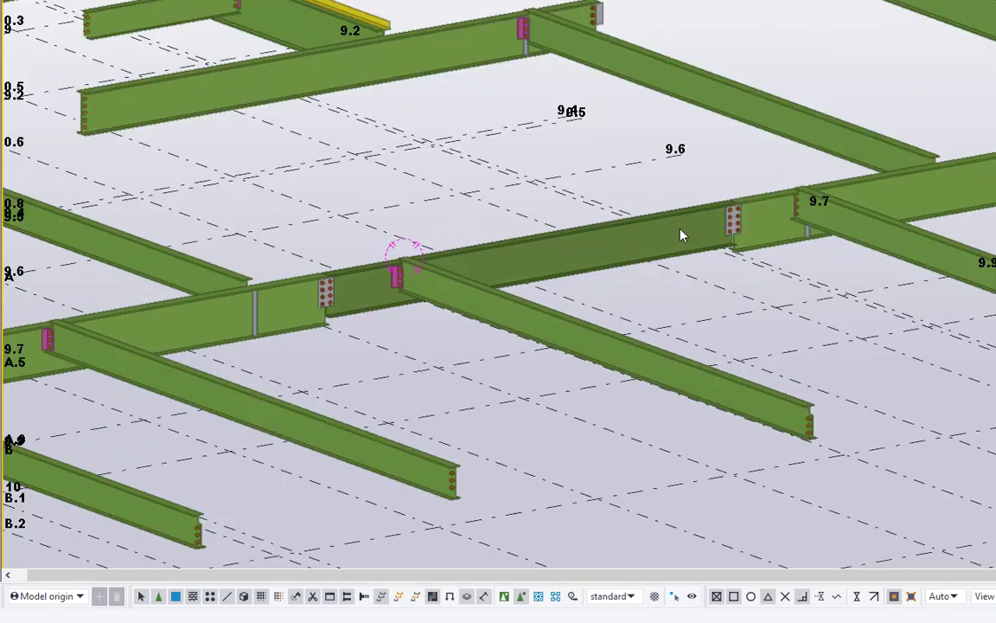
middle_drag(680, 231, 610, 237)
scroll(714, 233, up, 2)
ctrl+middle_drag(716, 229, 459, 269)
scroll(380, 260, down, 5)
ctrl+middle_drag(381, 260, 338, 257)
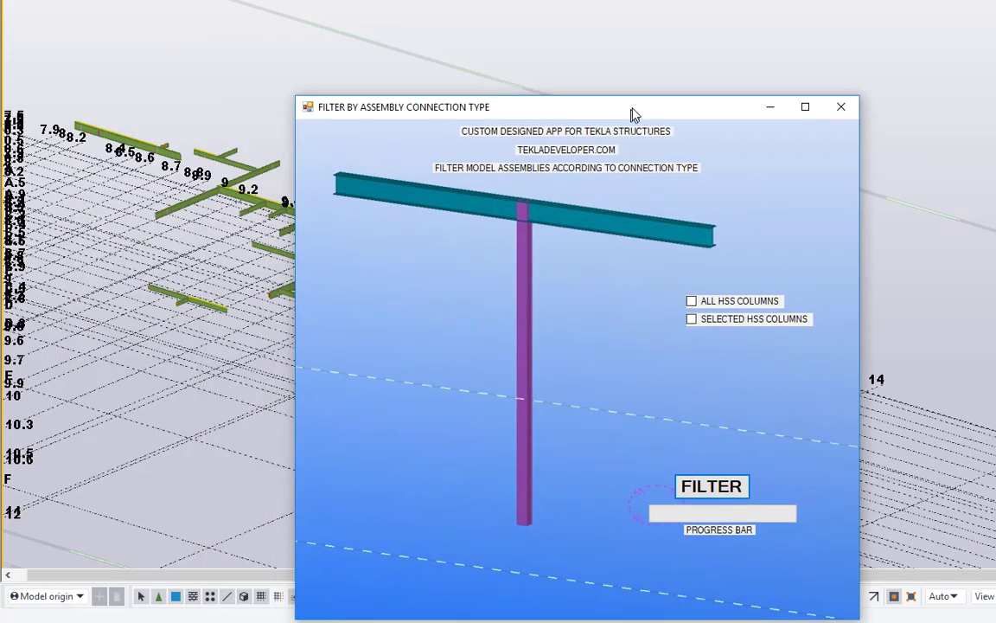
drag(631, 113, 641, 91)
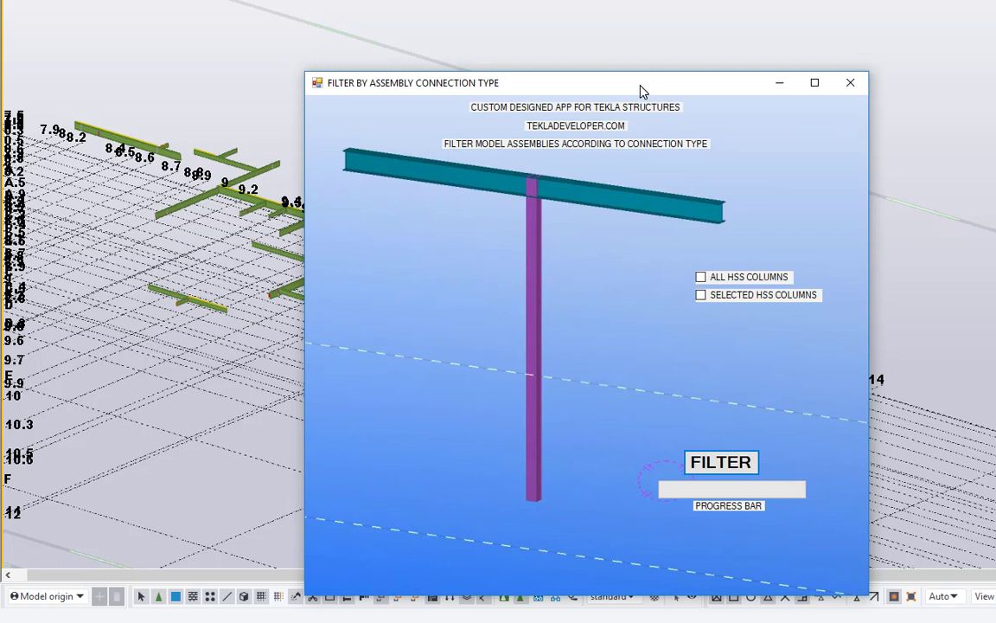
drag(640, 84, 641, 86)
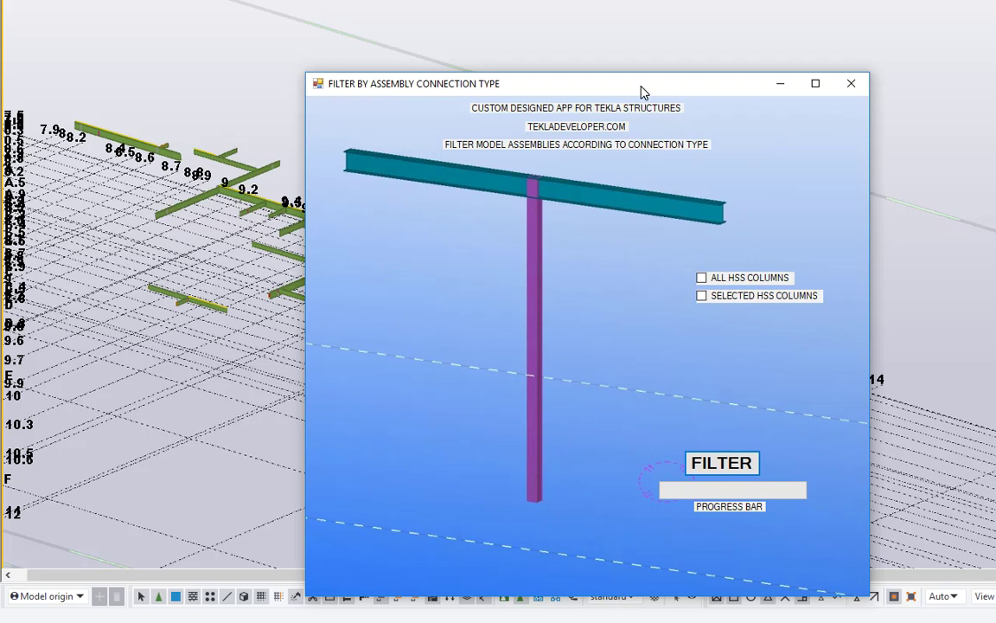
drag(641, 91, 0, 26)
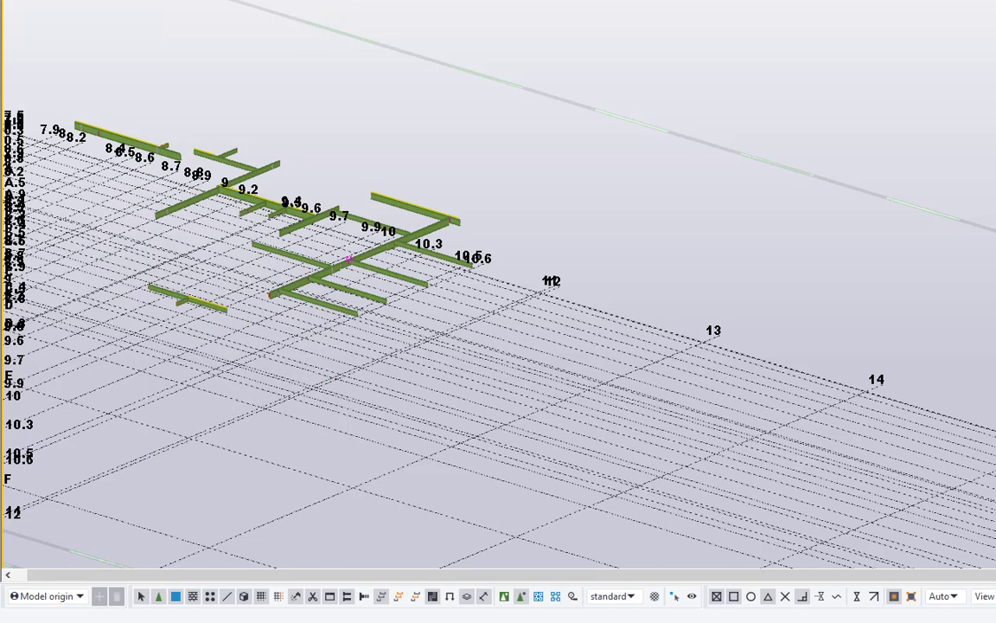
middle_drag(385, 151, 590, 204)
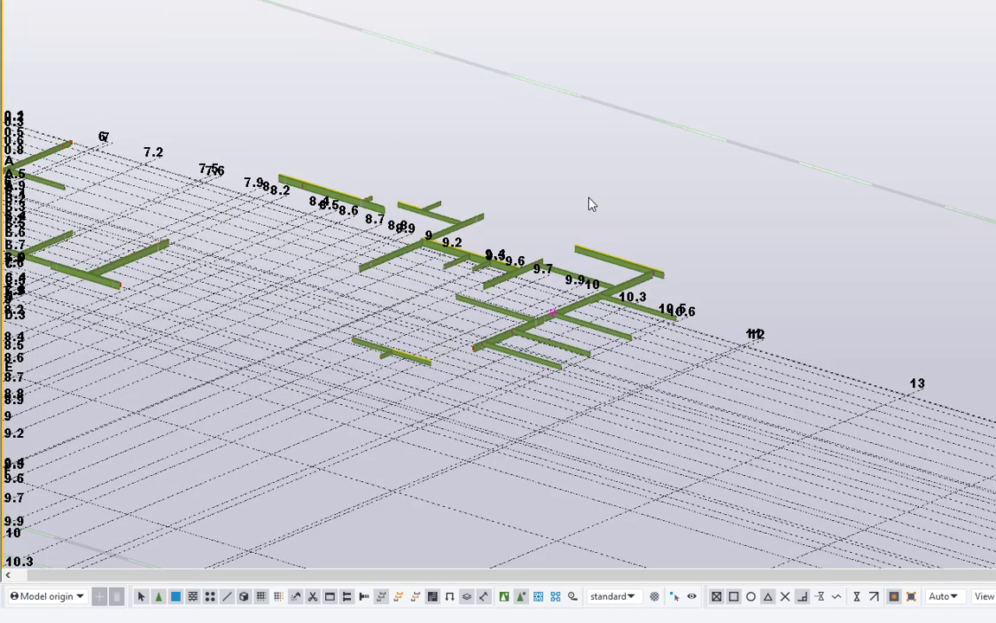
scroll(576, 205, down, 3)
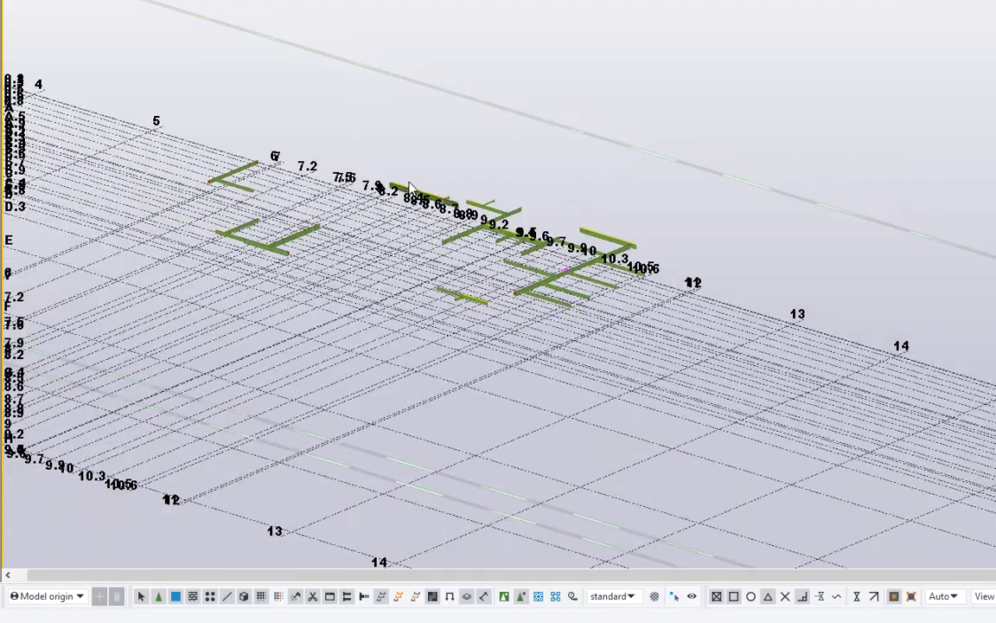
ctrl+middle_drag(411, 189, 479, 215)
scroll(479, 215, up, 5)
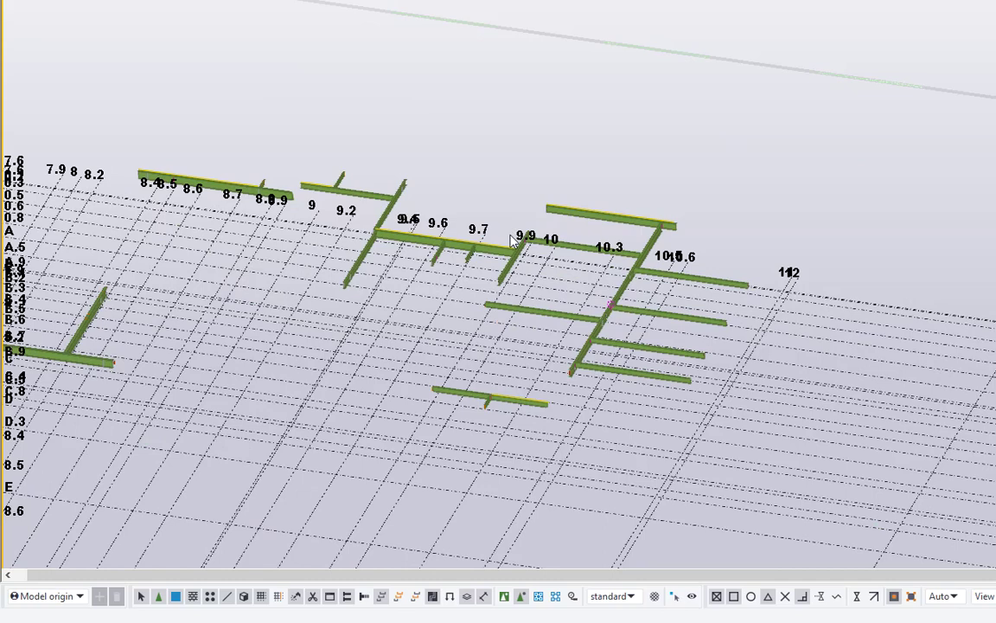
scroll(320, 237, up, 3)
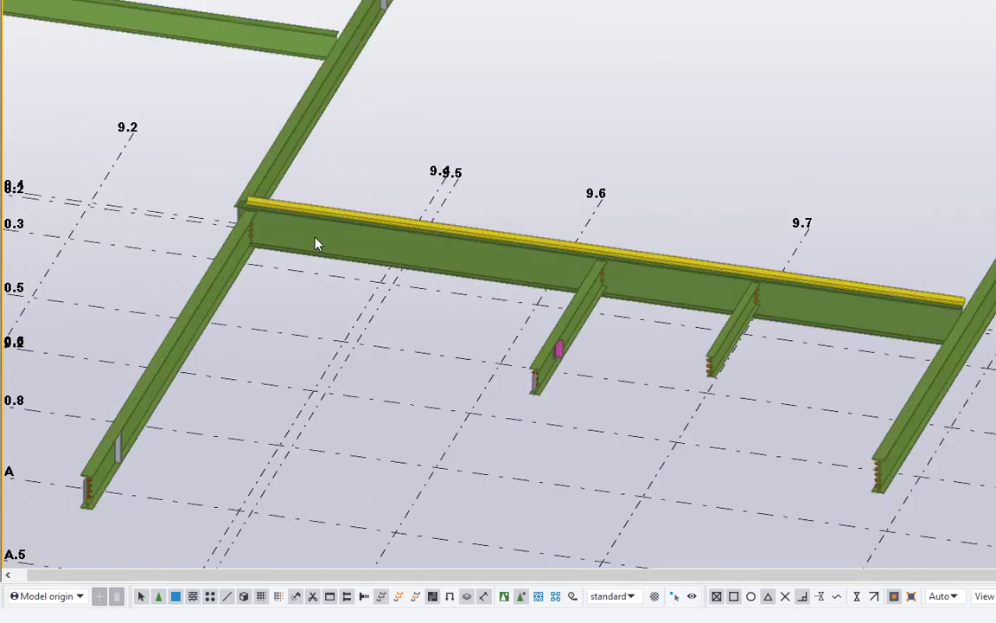
middle_drag(616, 288, 464, 262)
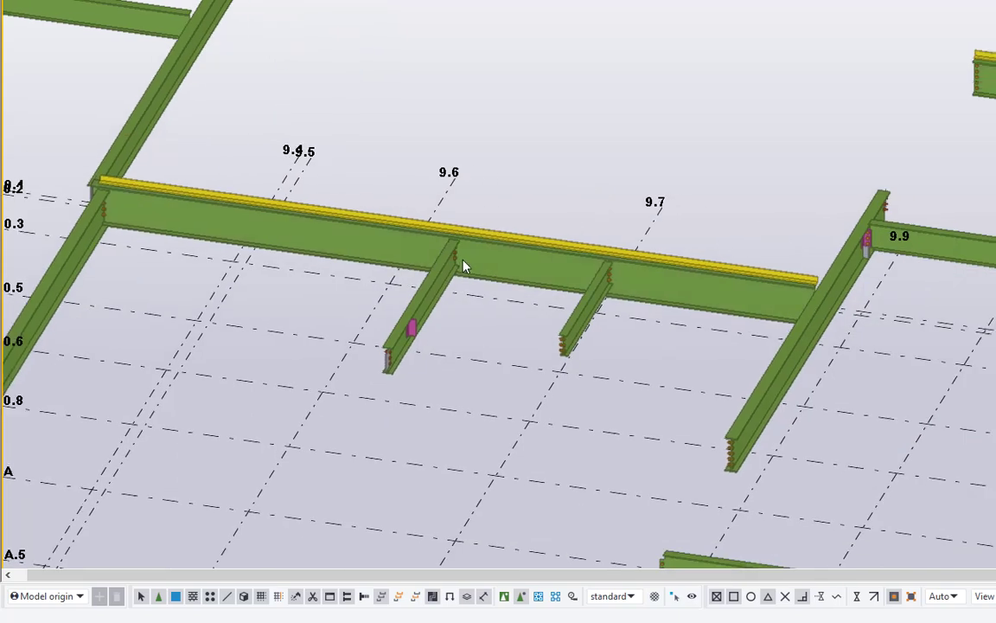
scroll(462, 261, down, 10)
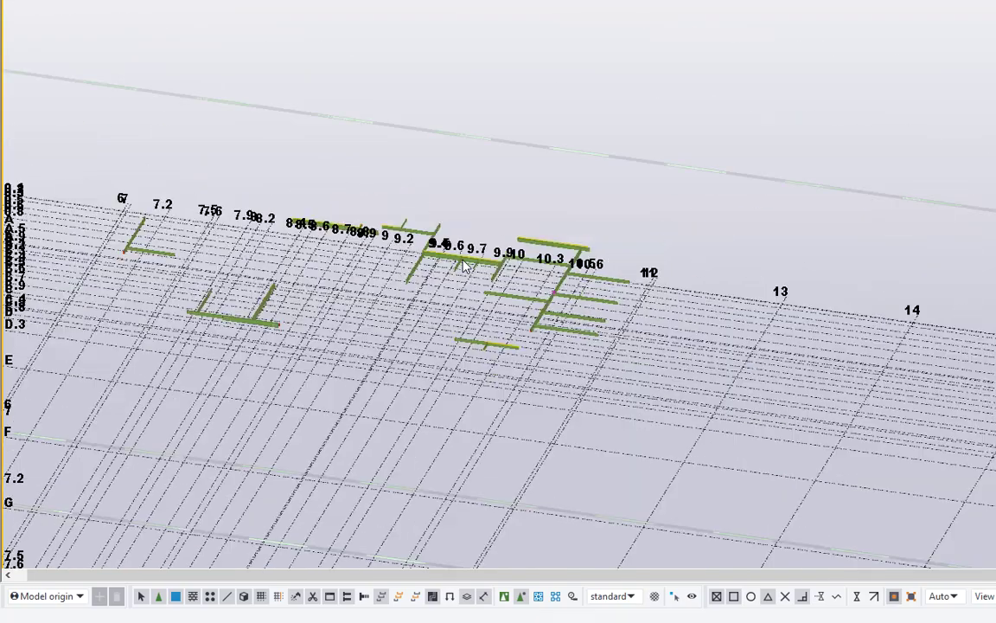
scroll(450, 249, up, 5)
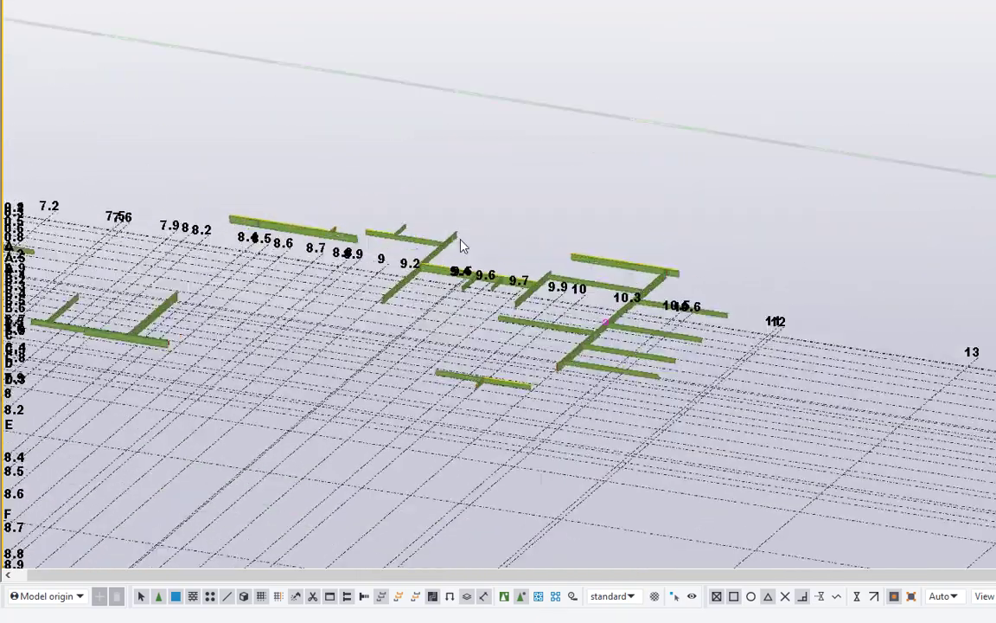
middle_drag(524, 240, 652, 248)
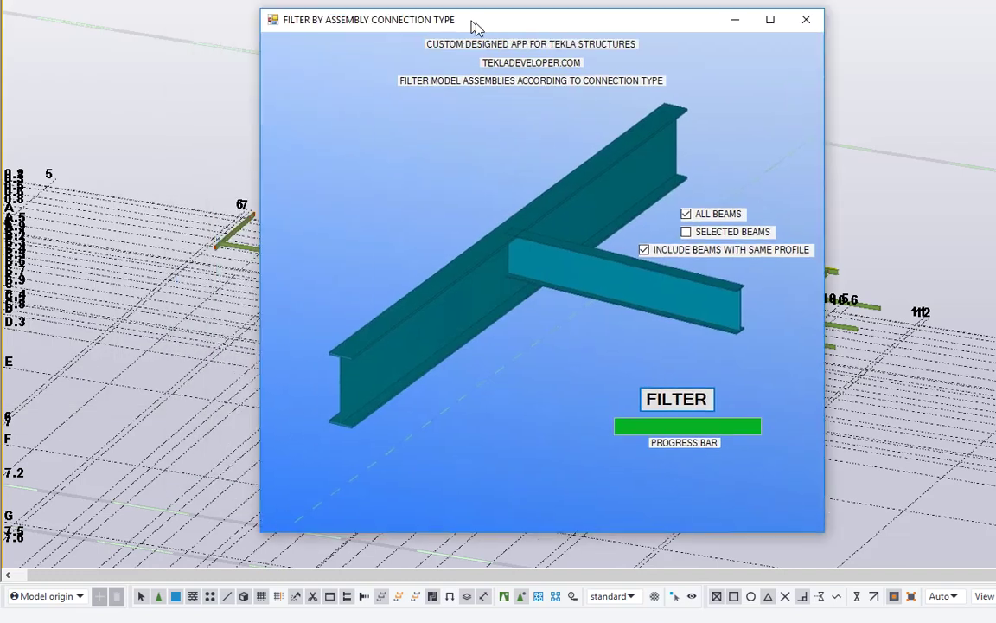
drag(474, 23, 490, 56)
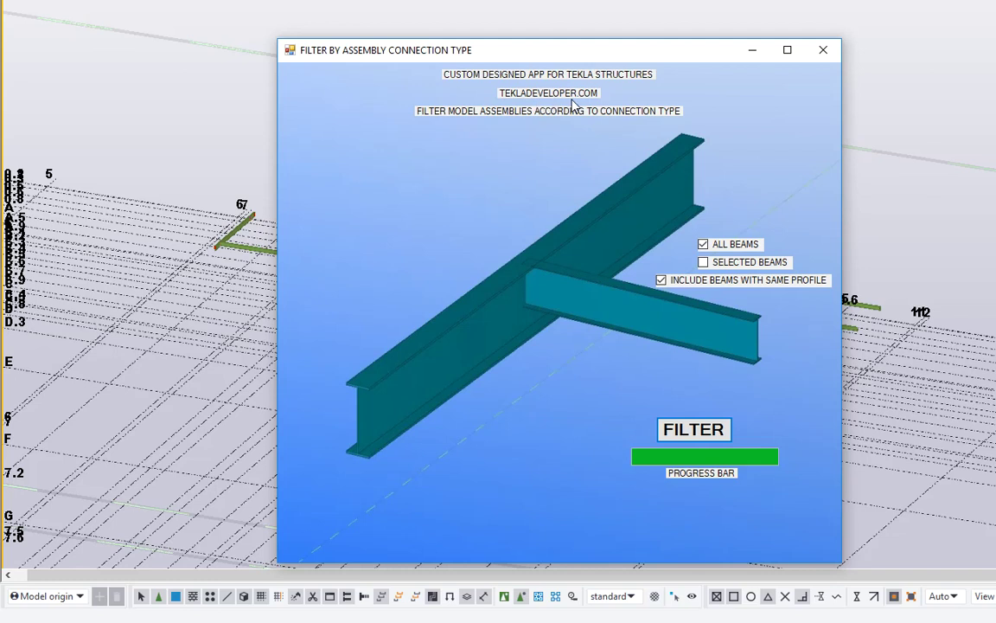
drag(595, 51, 0, 0)
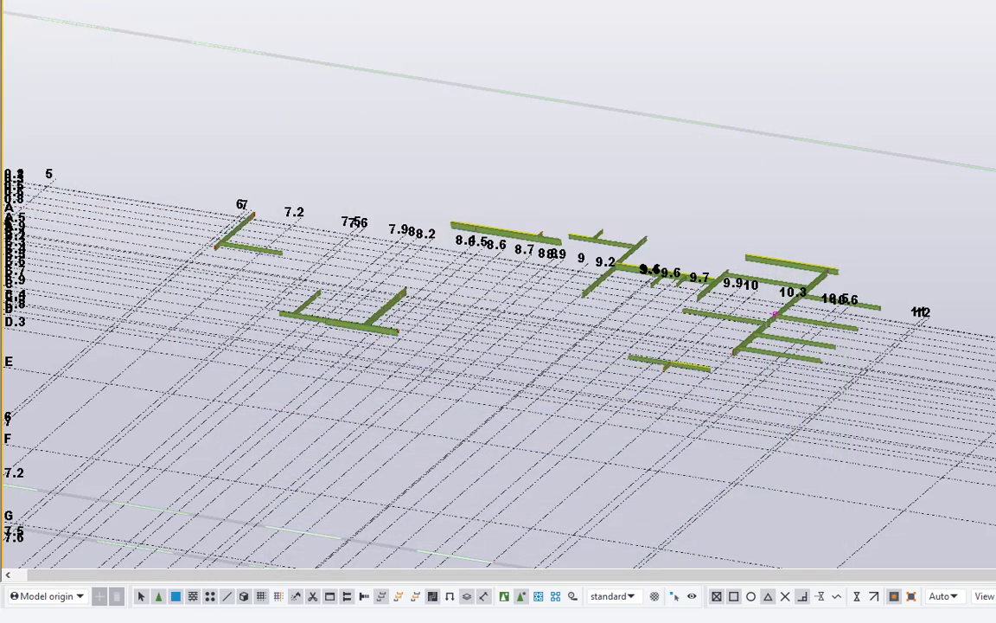